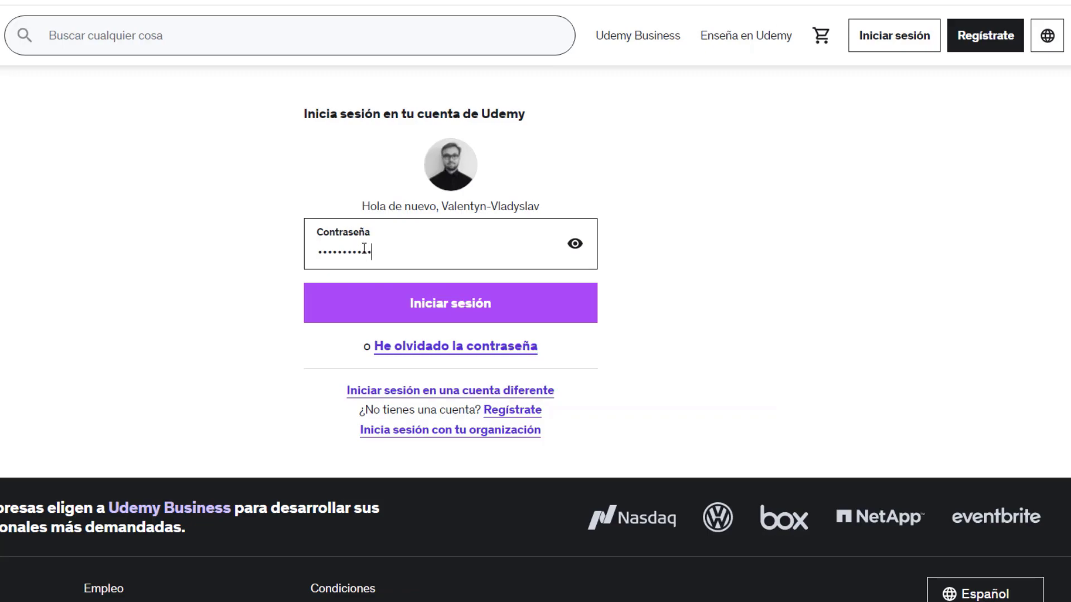
# - Sign in to Udemy and scroll through the instructor's Mis cursos course grid
pyautogui.press('Return')
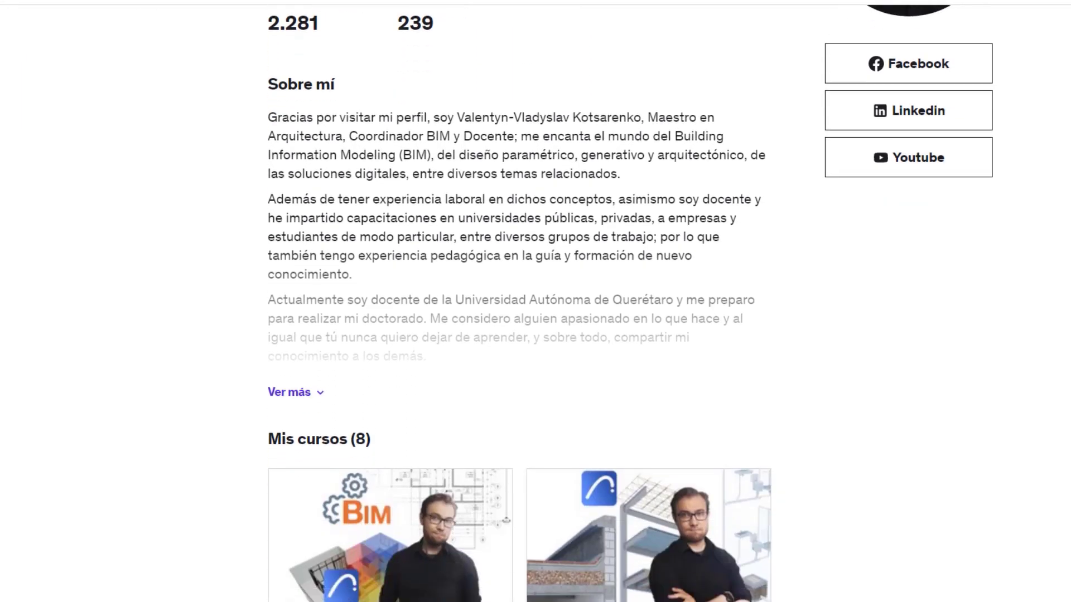
pyautogui.scroll(-3, 518, 302)
pyautogui.scroll(-3, 519, 301)
pyautogui.scroll(-3, 518, 301)
pyautogui.scroll(-4, 519, 301)
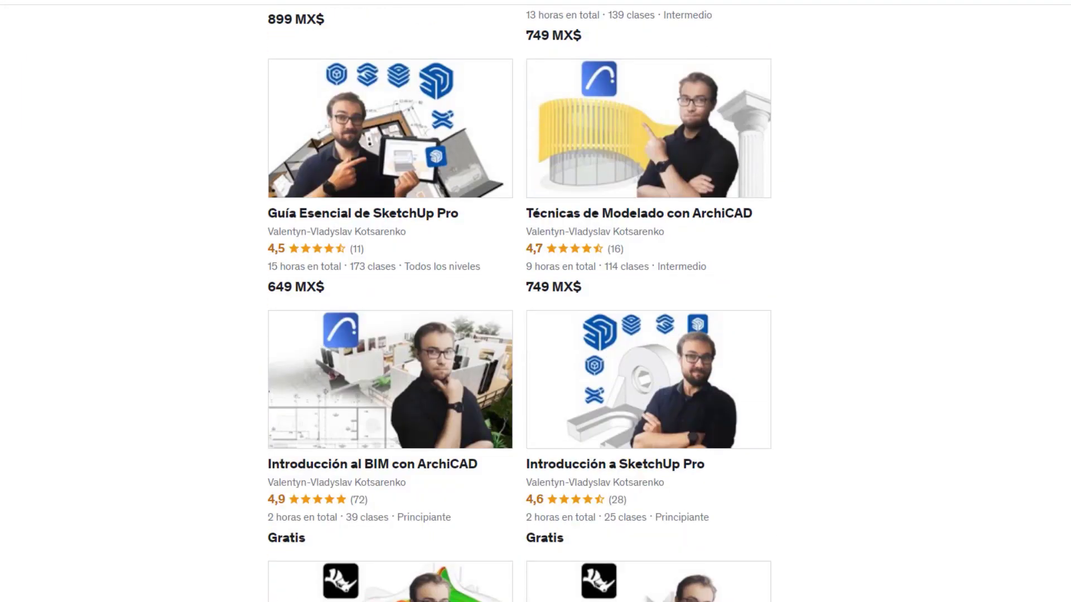
pyautogui.scroll(-3, 518, 301)
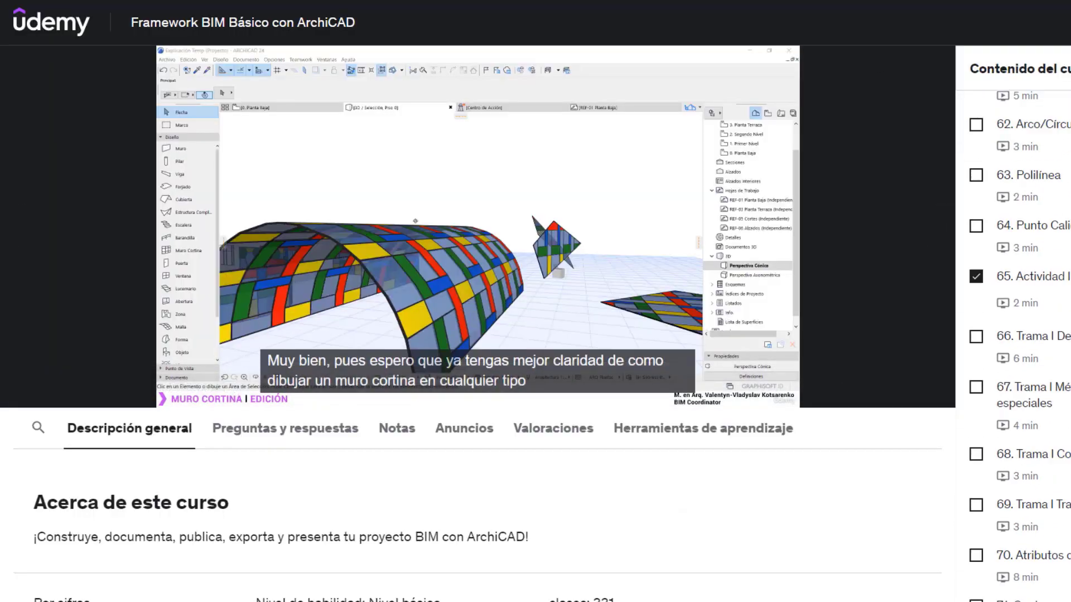
pyautogui.scroll(-15, 1012, 335)
pyautogui.scroll(-15, 1012, 335)
pyautogui.scroll(-15, 1012, 335)
pyautogui.scroll(-15, 1012, 335)
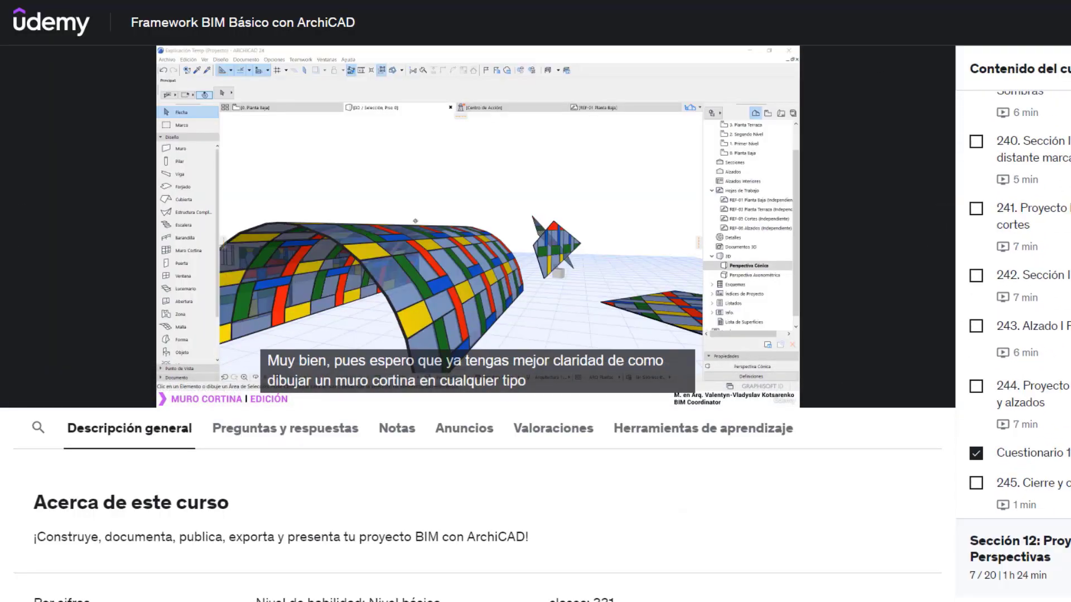
pyautogui.scroll(-15, 1012, 335)
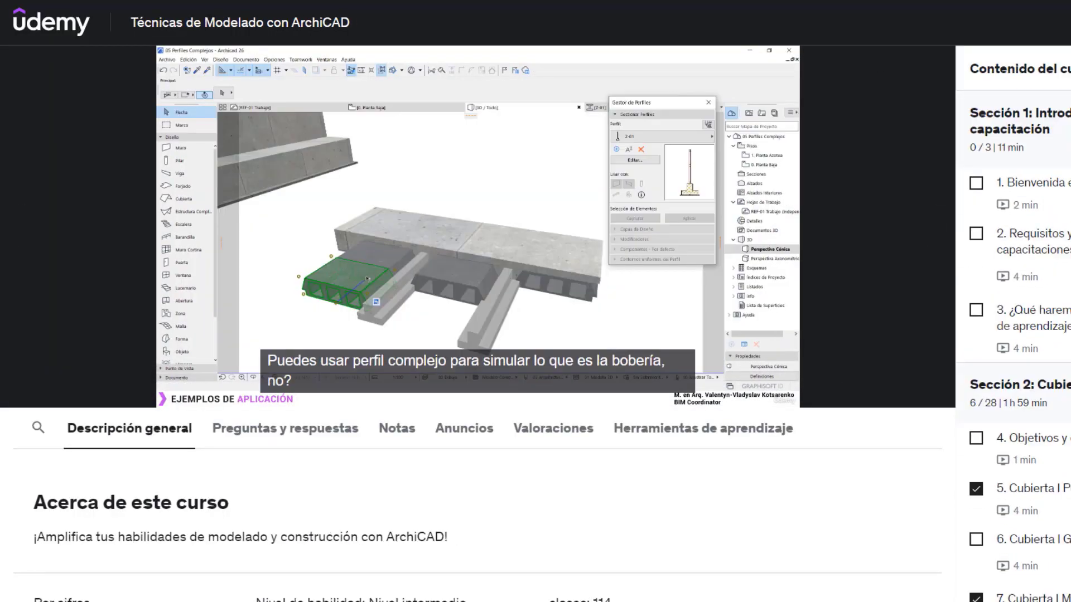
pyautogui.scroll(-15, 1013, 335)
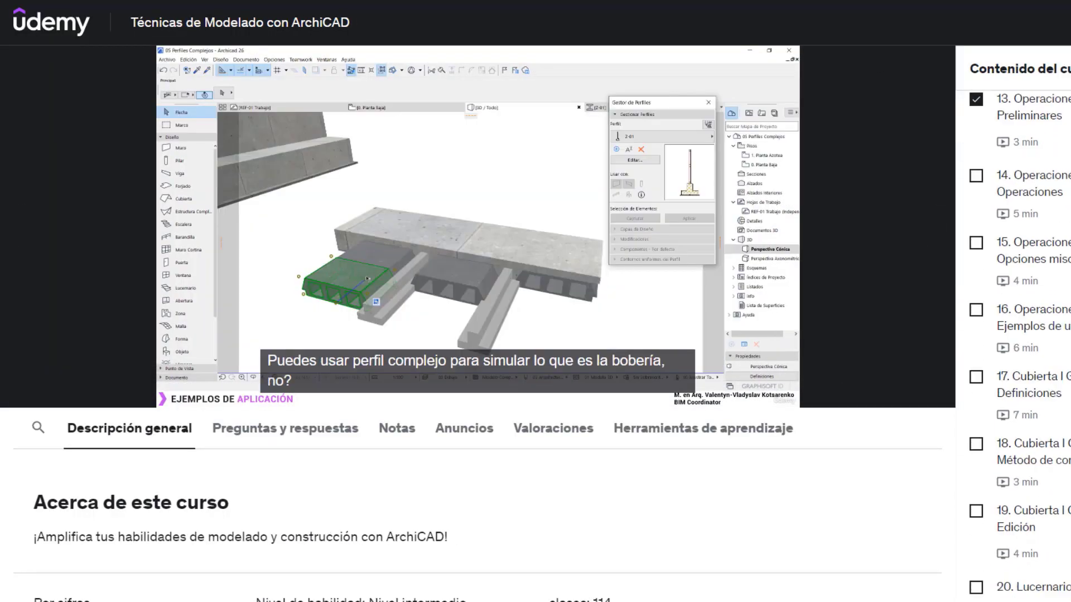
pyautogui.scroll(-15, 1012, 334)
pyautogui.scroll(-15, 1013, 335)
pyautogui.scroll(-15, 1013, 334)
pyautogui.scroll(-10, 1012, 334)
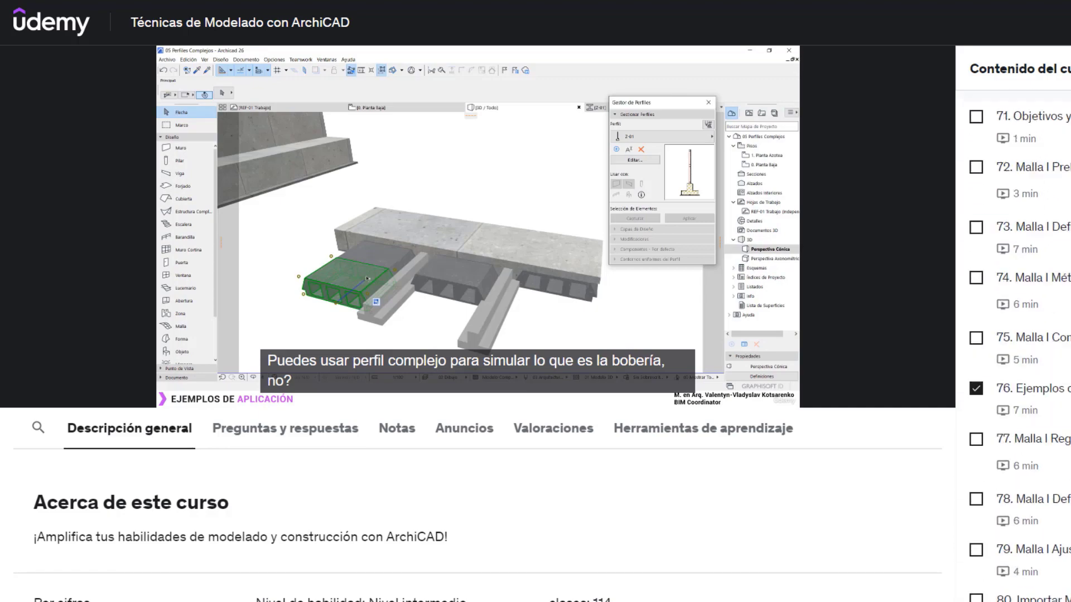
pyautogui.scroll(-10, 1013, 334)
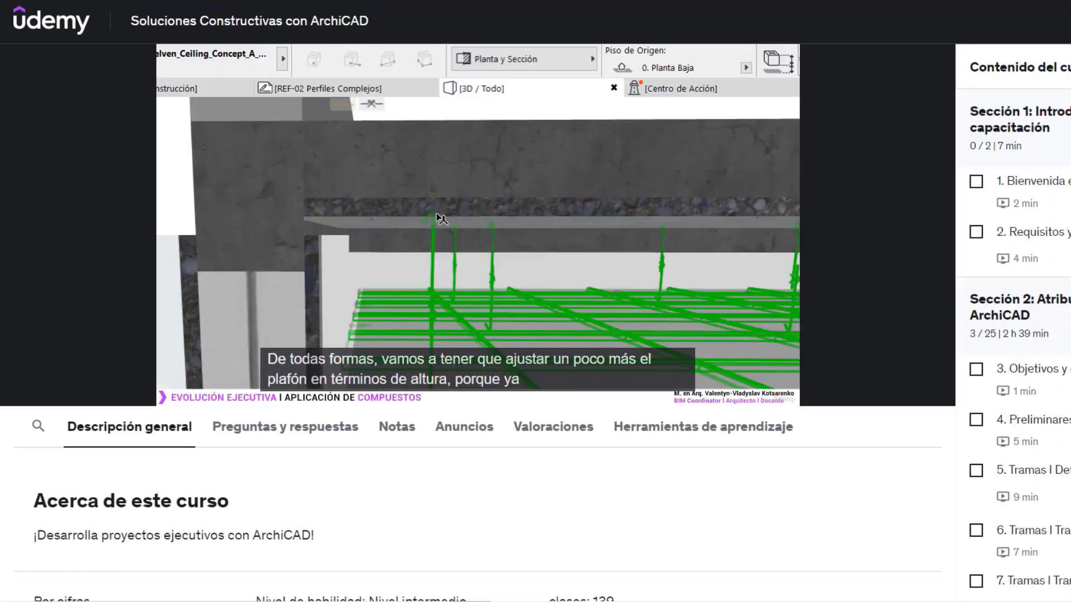
pyautogui.scroll(-5, 1013, 334)
pyautogui.scroll(-15, 1013, 334)
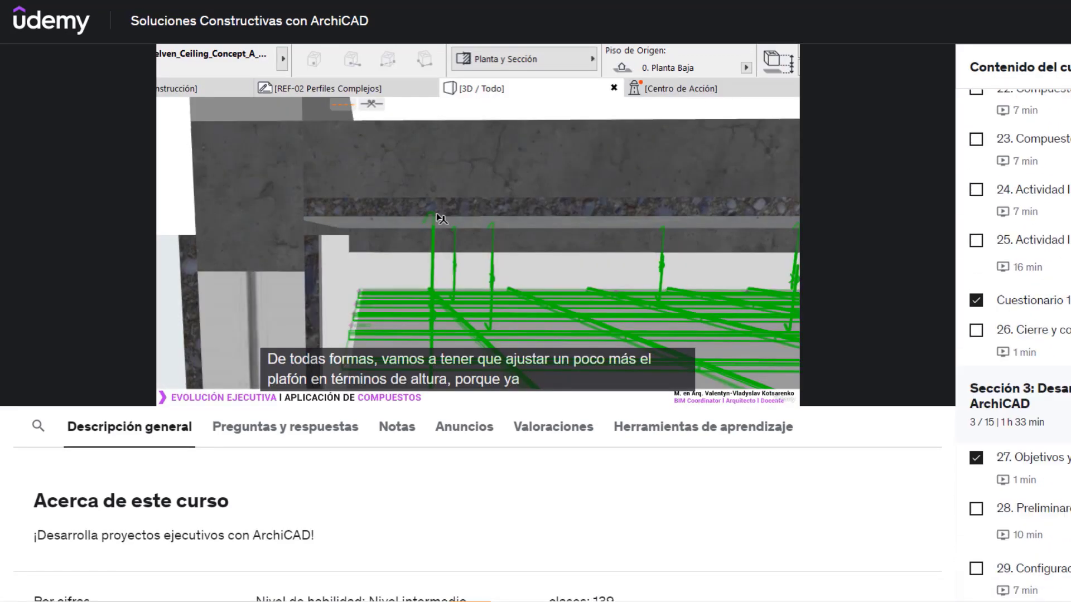
pyautogui.scroll(-15, 1013, 334)
pyautogui.scroll(-15, 1013, 335)
pyautogui.scroll(-15, 1012, 335)
pyautogui.scroll(-15, 1012, 334)
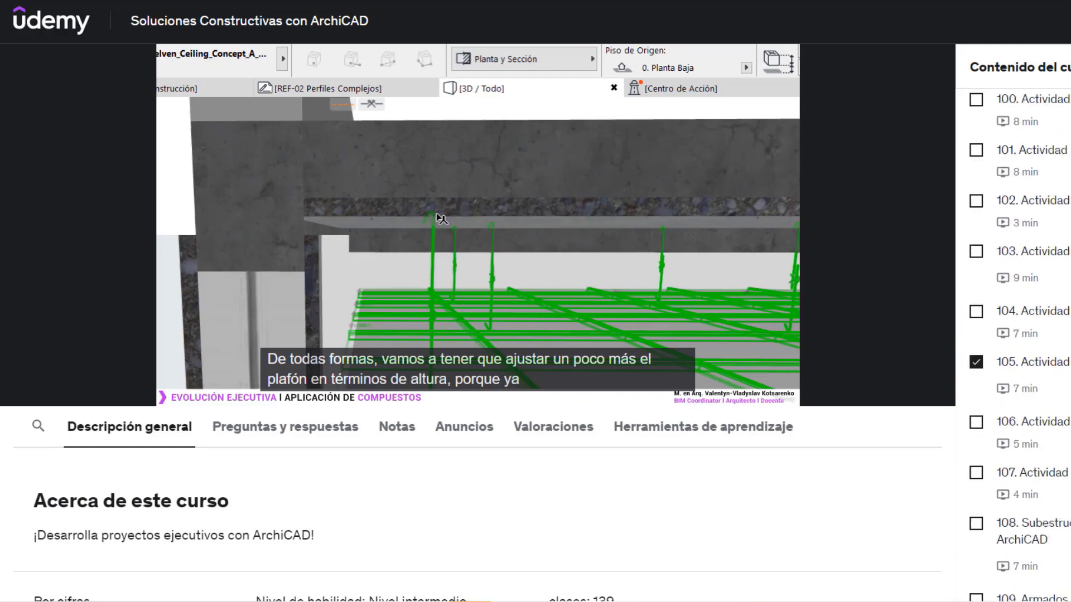
pyautogui.scroll(-15, 1013, 335)
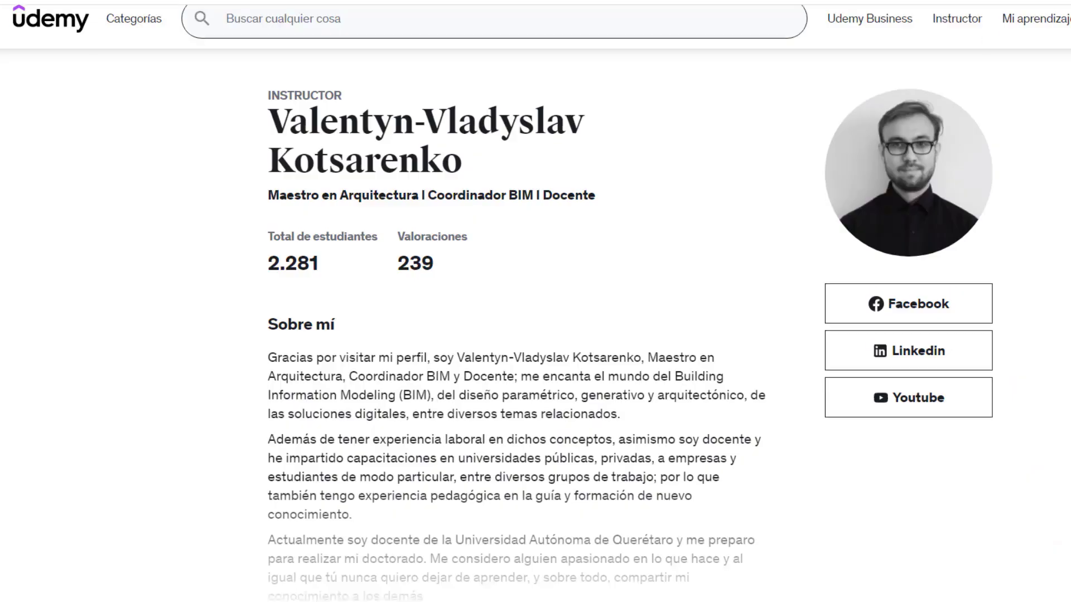
pyautogui.scroll(-5, 518, 301)
pyautogui.scroll(-5, 519, 301)
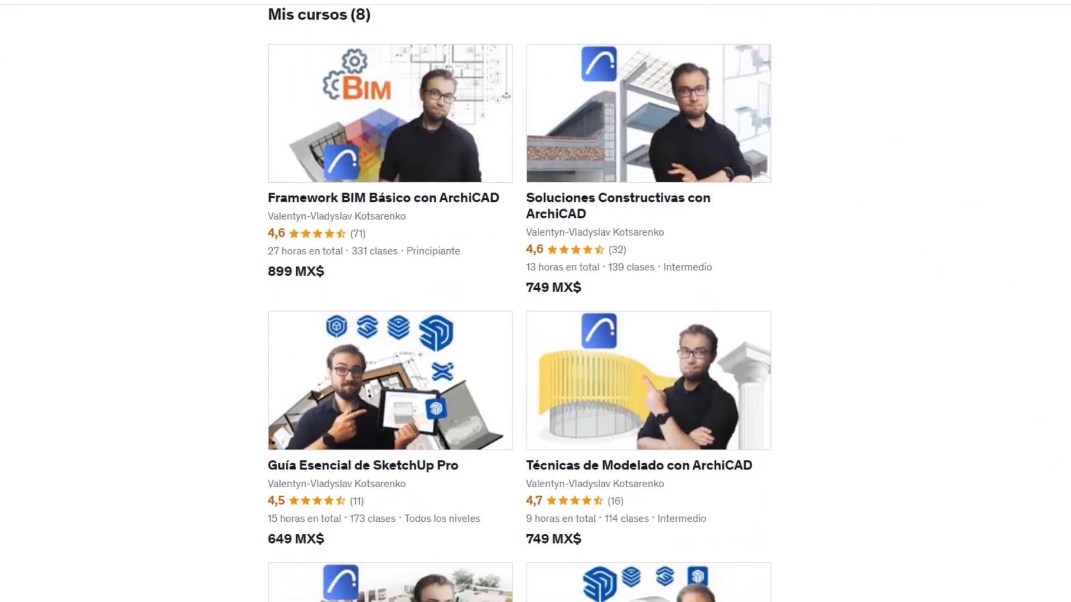
pyautogui.scroll(-7, 518, 301)
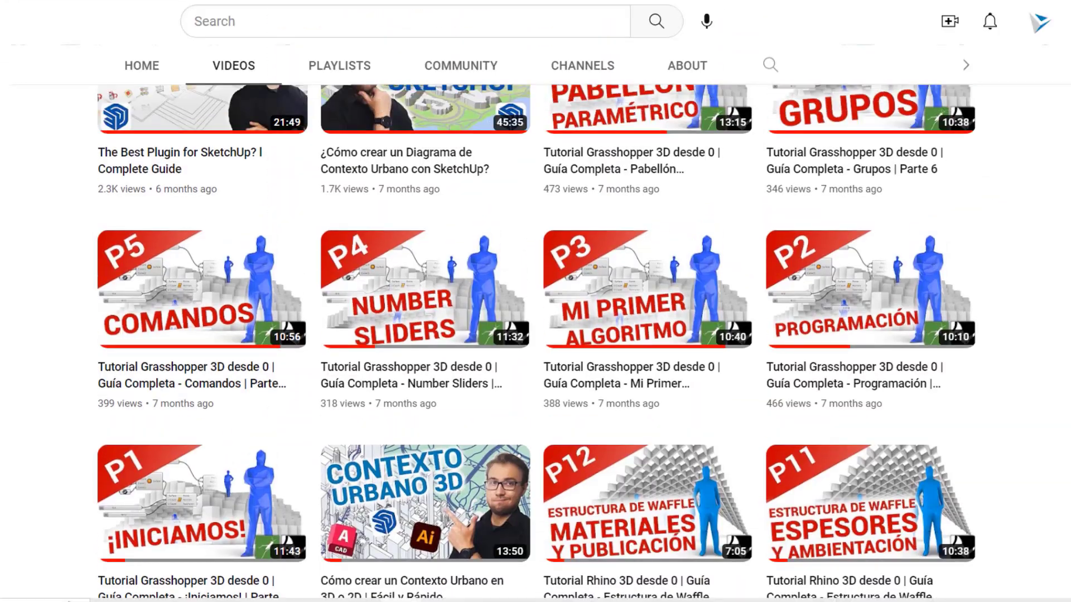
pyautogui.scroll(3, 535, 334)
pyautogui.scroll(3, 535, 334)
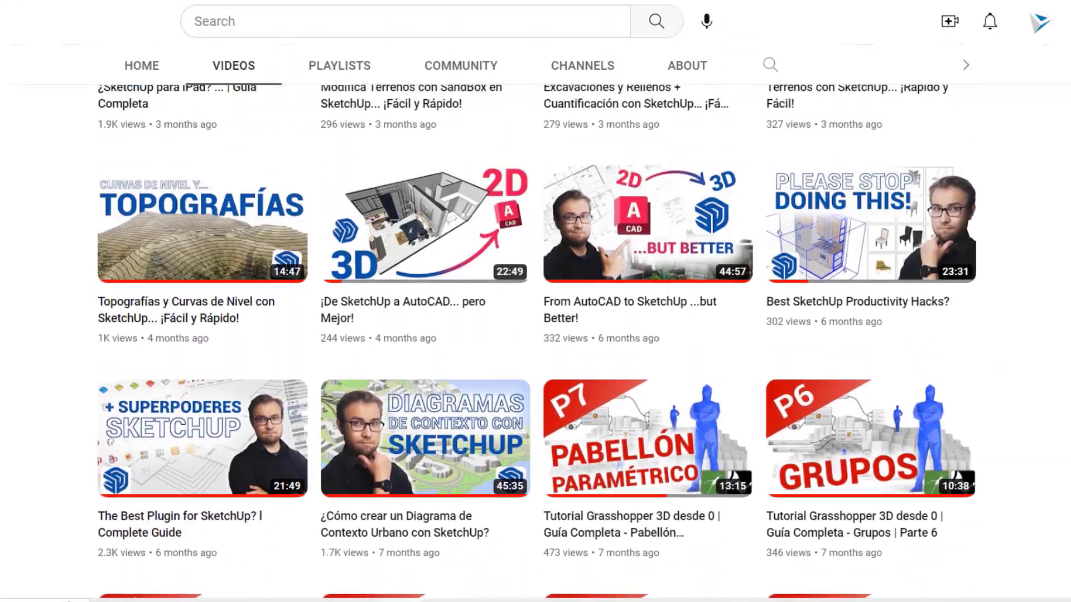
pyautogui.scroll(3, 535, 335)
pyautogui.scroll(3, 535, 335)
pyautogui.scroll(4, 535, 334)
pyautogui.scroll(3, 536, 334)
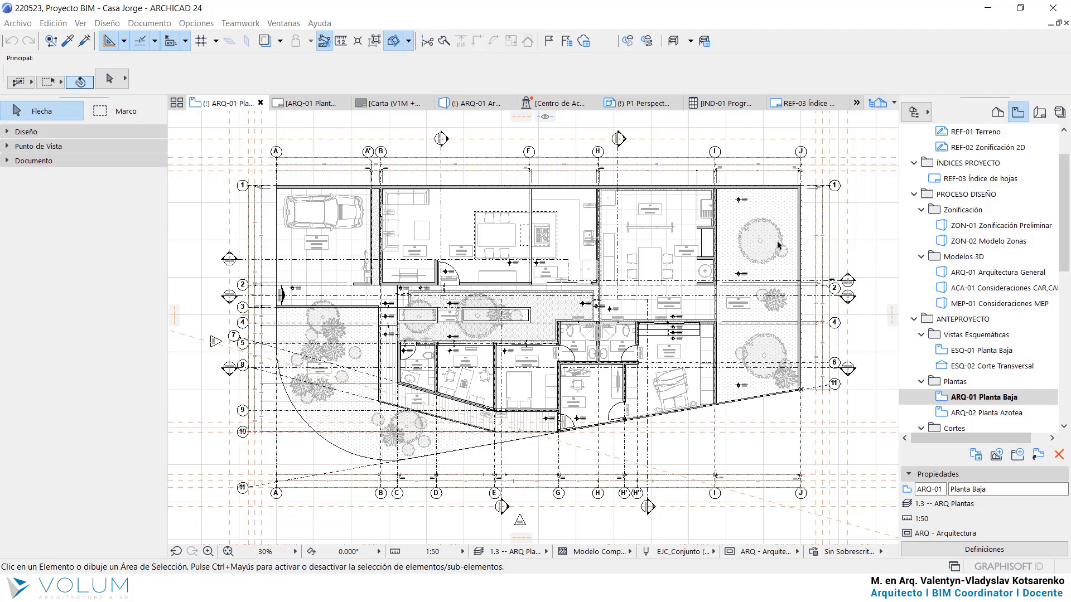
pyautogui.moveTo(786, 241); pyautogui.dragTo(792, 239, button='middle')
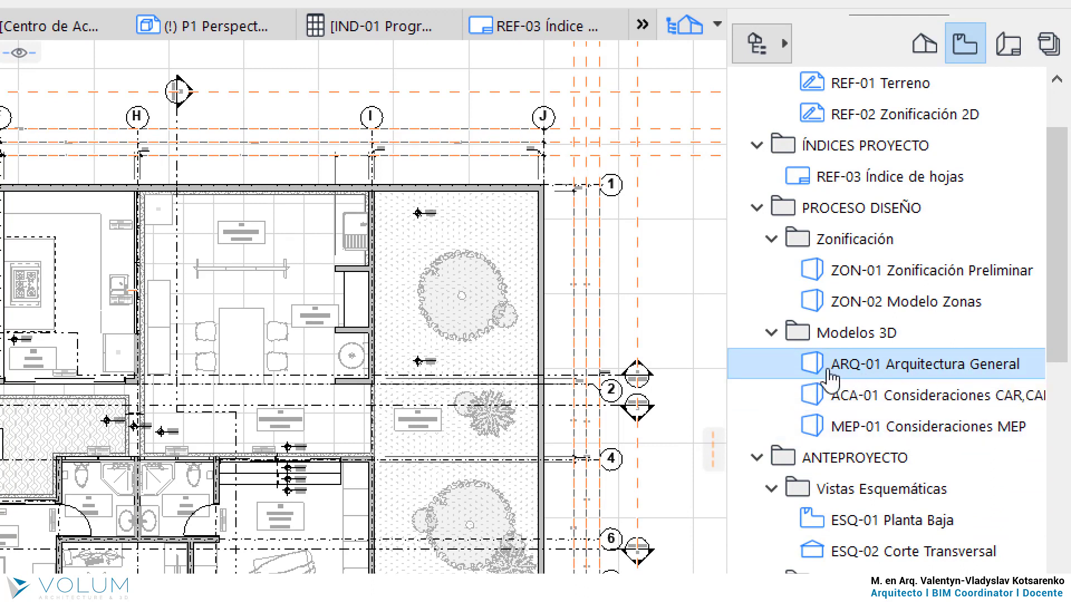
# - Open the ARQ-01 Arquitectura General 3D view from Modelos 3D and zoom in and out on the house
pyautogui.doubleClick(973, 368)
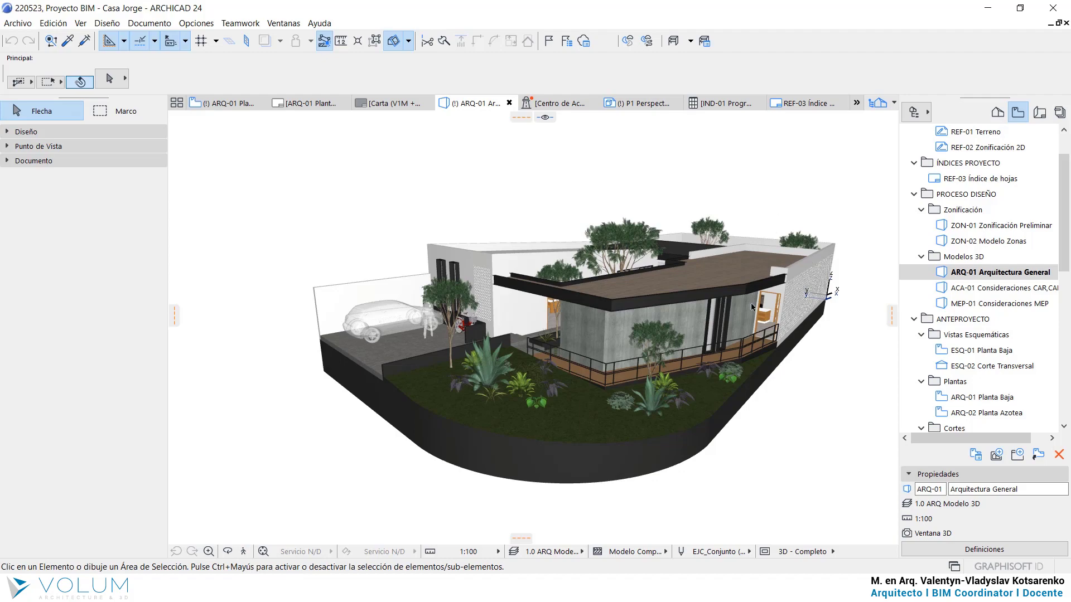
pyautogui.scroll(2, 752, 307)
pyautogui.scroll(2, 751, 307)
pyautogui.scroll(3, 753, 307)
pyautogui.scroll(3, 755, 309)
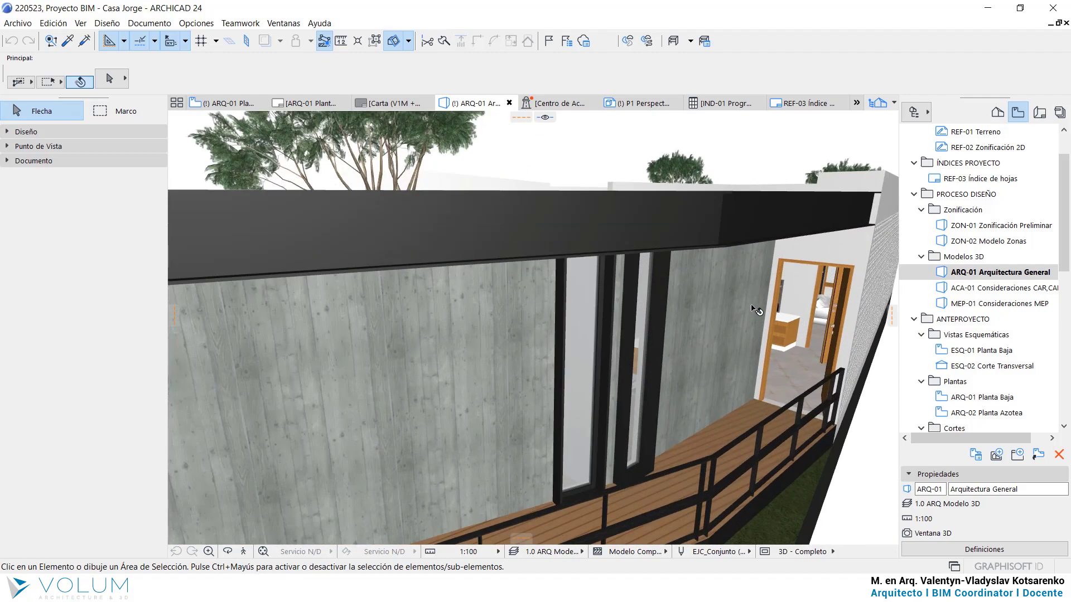
pyautogui.scroll(2, 755, 310)
pyautogui.scroll(-1, 756, 310)
pyautogui.scroll(-3, 756, 310)
pyautogui.scroll(-2, 756, 310)
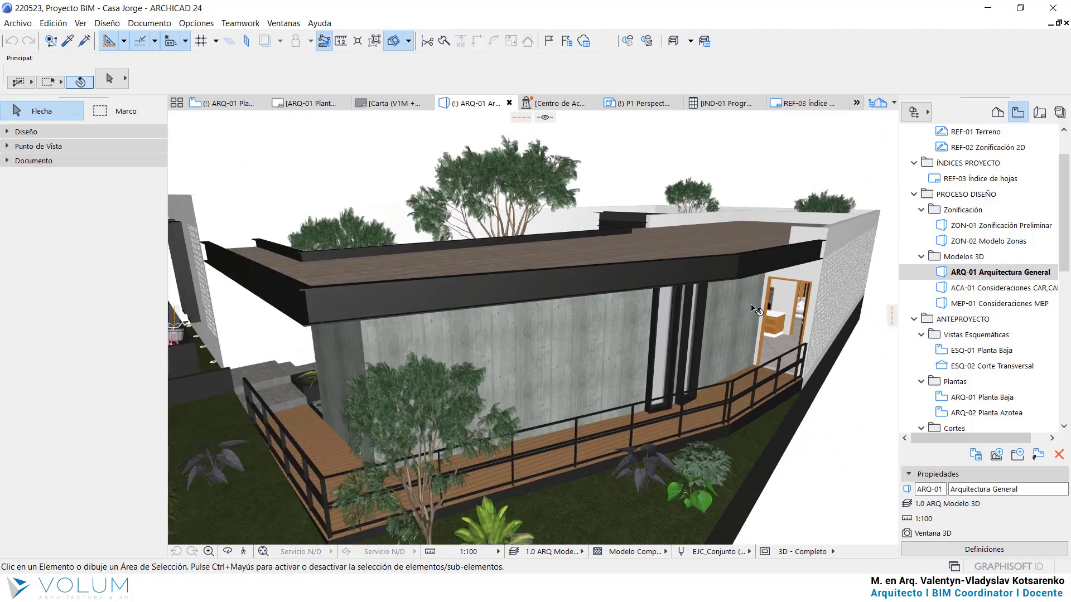
pyautogui.scroll(-3, 755, 310)
pyautogui.scroll(-2, 755, 310)
pyautogui.scroll(-1, 756, 310)
pyautogui.scroll(1, 756, 310)
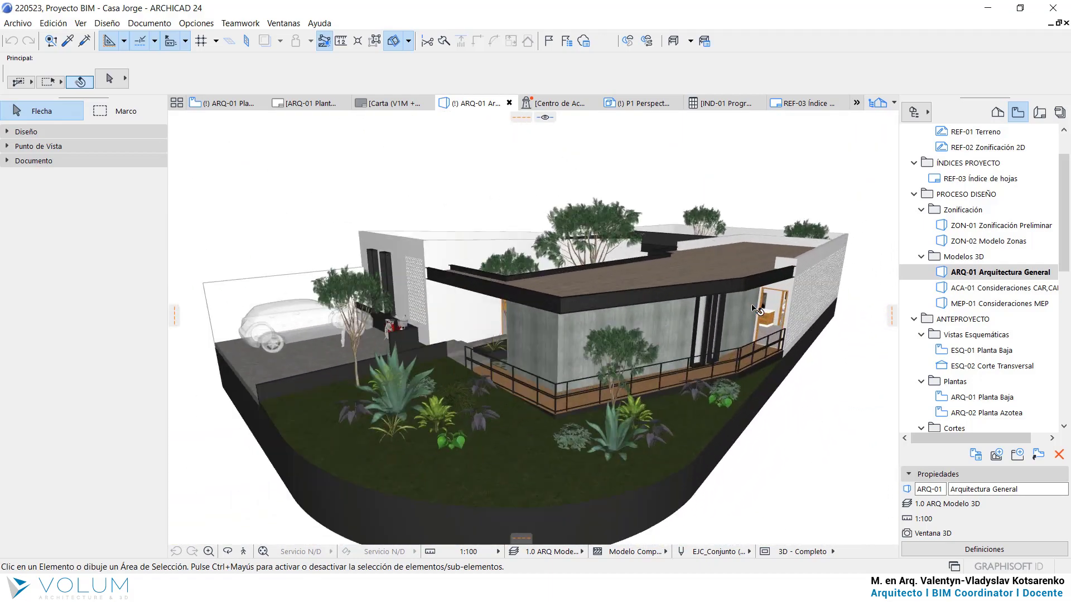
pyautogui.scroll(1, 756, 310)
pyautogui.scroll(-2, 756, 310)
pyautogui.scroll(1, 756, 310)
pyautogui.scroll(-2, 757, 310)
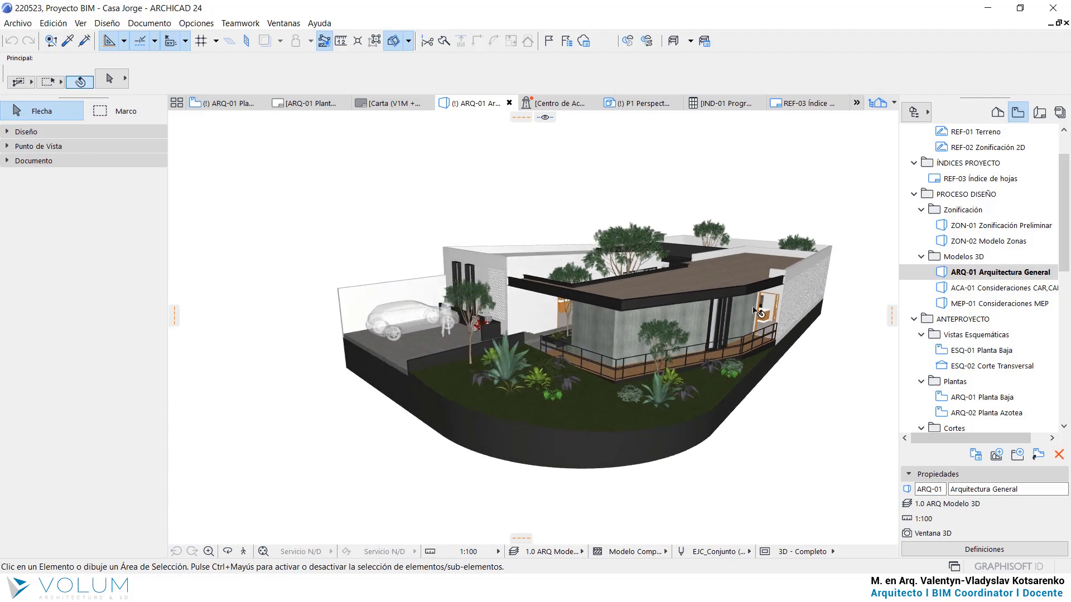
# - Orbit the Casa Jorge model to view its roof, carport and garden from high, low and oblique angles
pyautogui.moveTo(701, 168)
pyautogui.keyDown('shift'); pyautogui.mouseDown(button='middle')
pyautogui.moveTo(687, 433)
pyautogui.moveTo(815, 152)
pyautogui.moveTo(339, 200)
pyautogui.moveTo(687, 257)
pyautogui.moveTo(478, 270)
pyautogui.mouseUp(button='middle'); pyautogui.keyUp('shift')
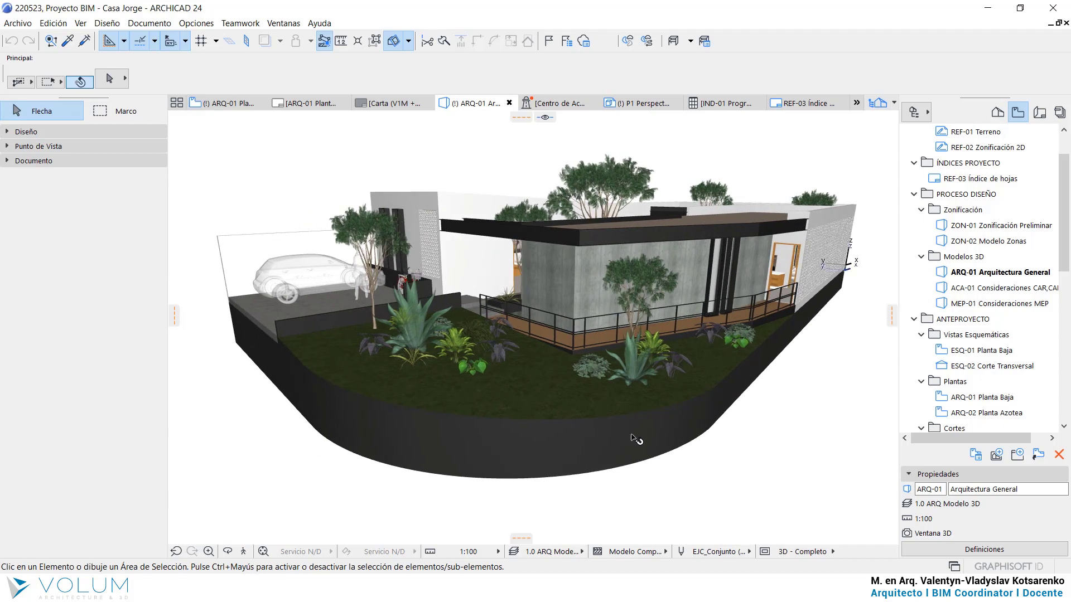
pyautogui.keyDown('shift'); pyautogui.moveTo(634, 438); pyautogui.dragTo(698, 358, button='middle'); pyautogui.keyUp('shift')
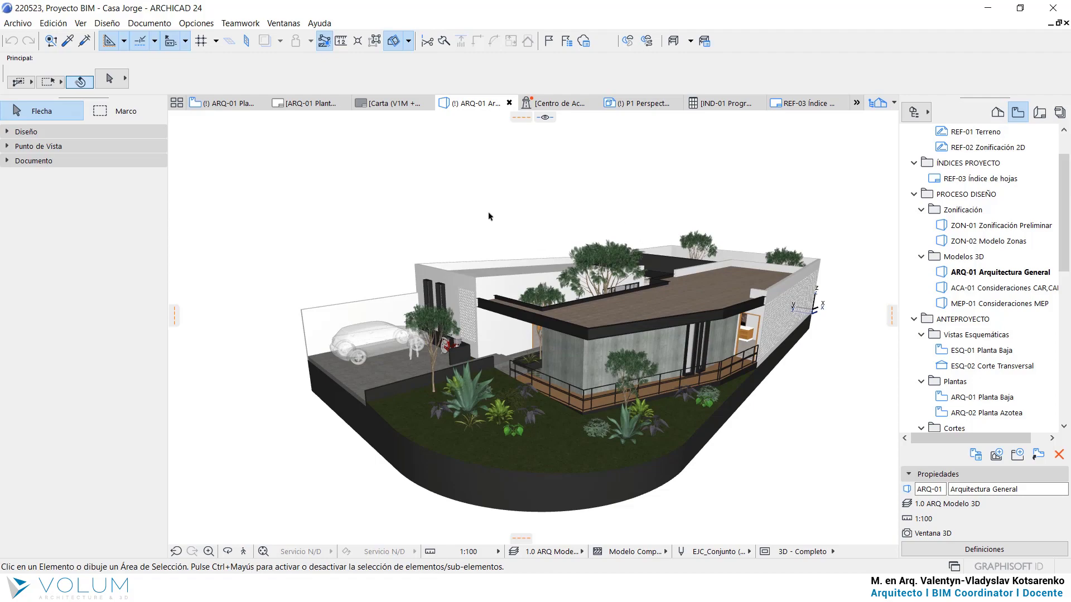
pyautogui.moveTo(483, 214)
pyautogui.keyDown('shift'); pyautogui.mouseDown(button='middle')
pyautogui.moveTo(299, 175)
pyautogui.moveTo(746, 204)
pyautogui.moveTo(837, 287)
pyautogui.moveTo(492, 235)
pyautogui.mouseUp(button='middle'); pyautogui.keyUp('shift')
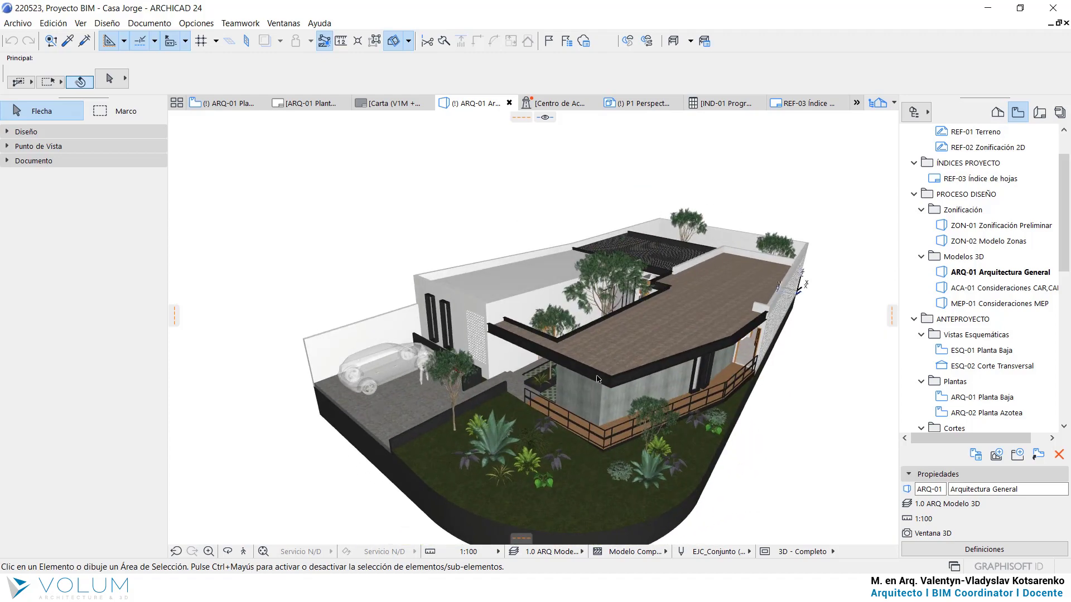
pyautogui.moveTo(775, 407)
pyautogui.keyDown('shift'); pyautogui.mouseDown(button='middle')
pyautogui.moveTo(759, 383)
pyautogui.moveTo(781, 378)
pyautogui.moveTo(709, 386)
pyautogui.moveTo(732, 366)
pyautogui.mouseUp(button='middle'); pyautogui.keyUp('shift')
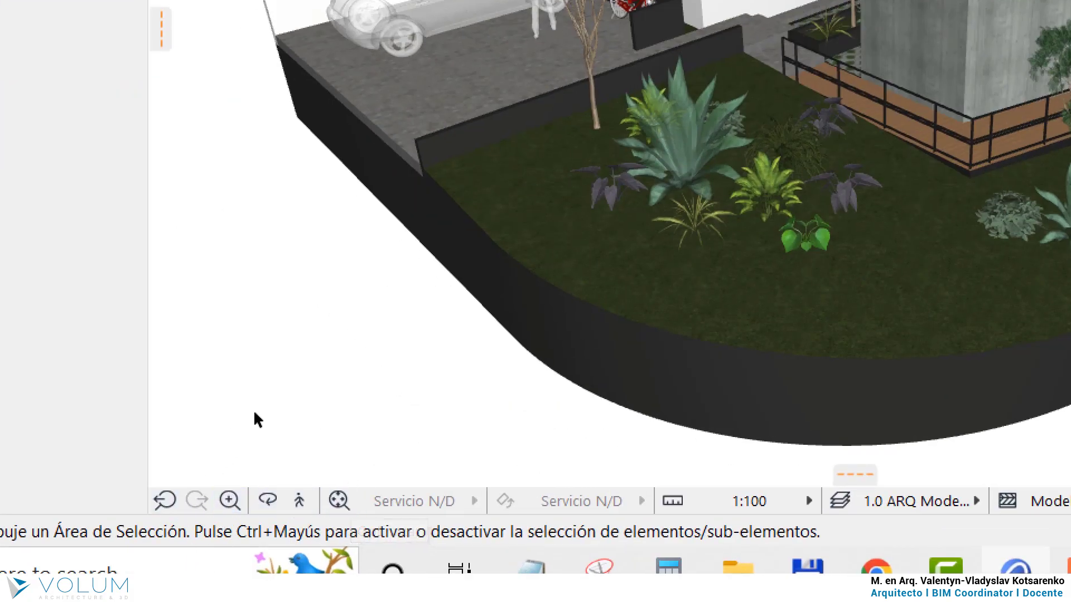
# - Step back and forth through previous and next camera views of the model
pyautogui.click(168, 505)
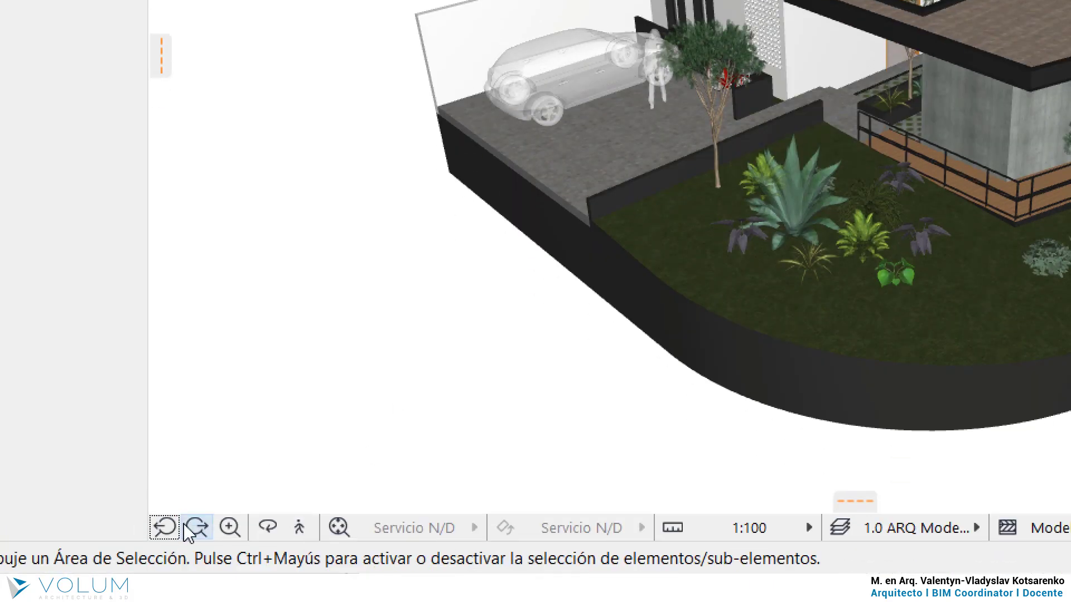
pyautogui.click(170, 525)
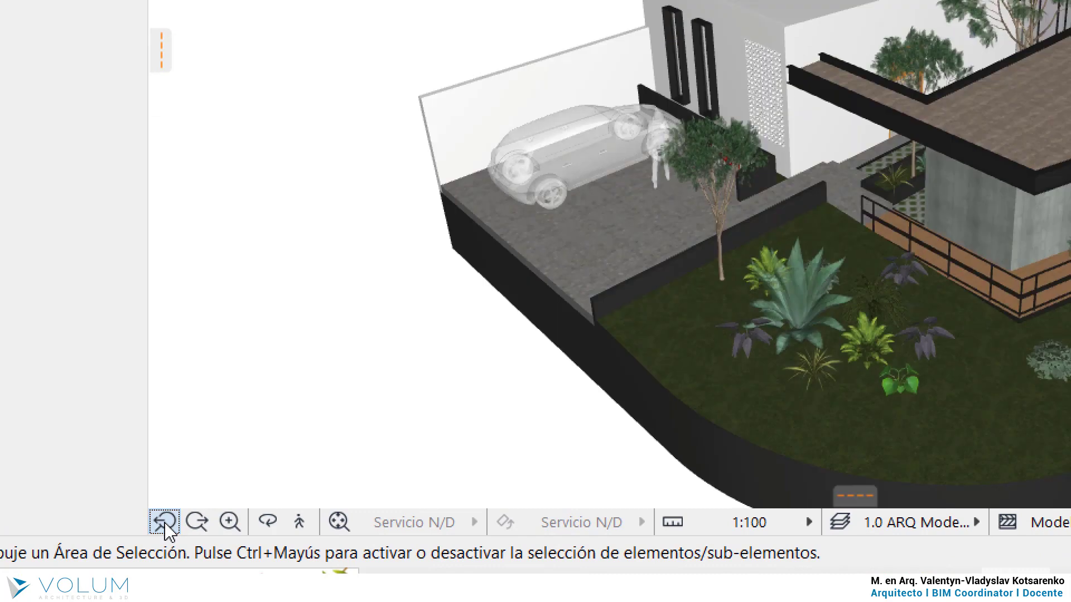
pyautogui.click(164, 524)
pyautogui.click(196, 521)
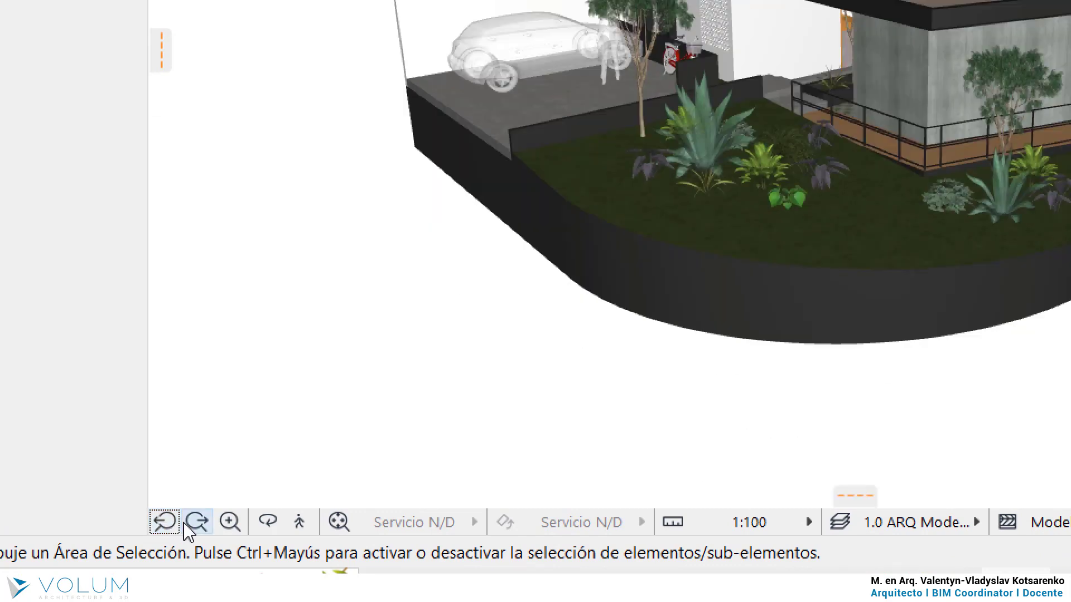
pyautogui.click(198, 524)
pyautogui.click(163, 522)
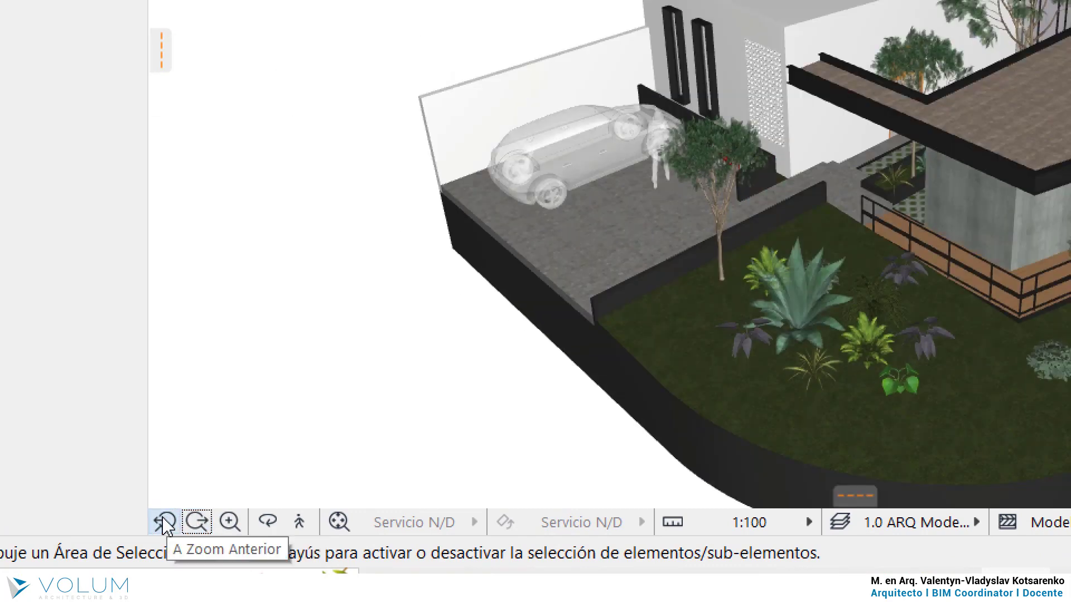
pyautogui.click(163, 522)
pyautogui.click(198, 523)
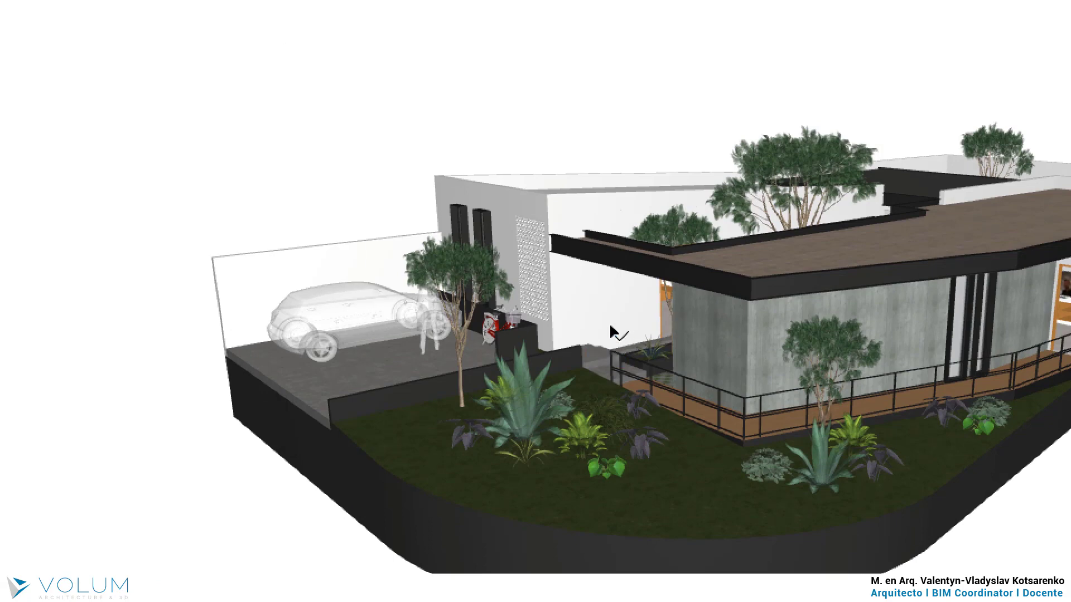
# - Orbit slightly around the garden, then marquee-zoom onto the front garden and carport
pyautogui.keyDown('shift'); pyautogui.moveTo(611, 333); pyautogui.dragTo(633, 322, button='middle'); pyautogui.keyUp('shift')
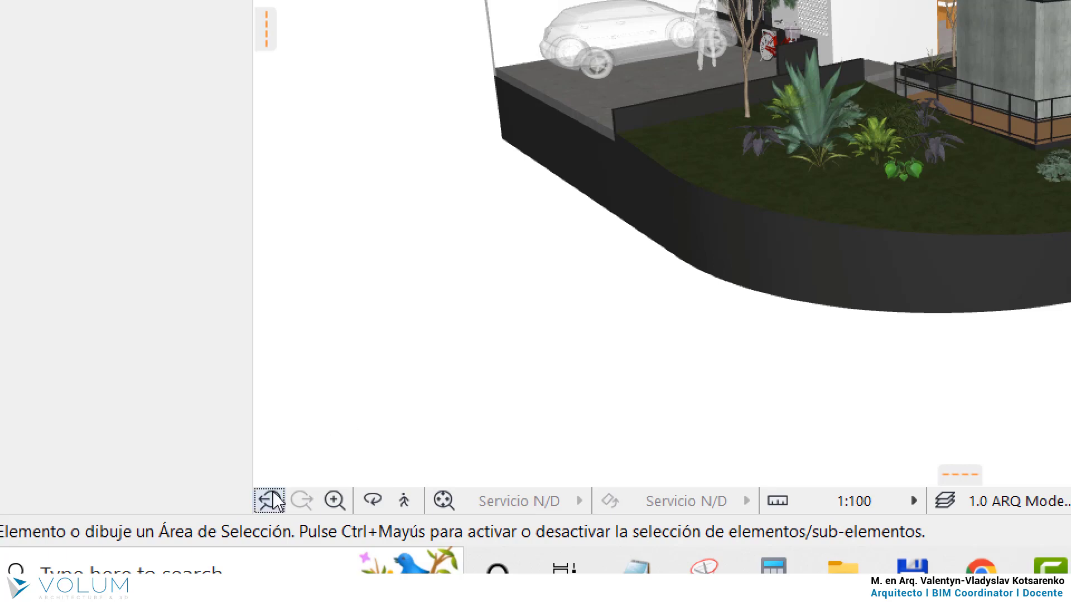
pyautogui.click(270, 501)
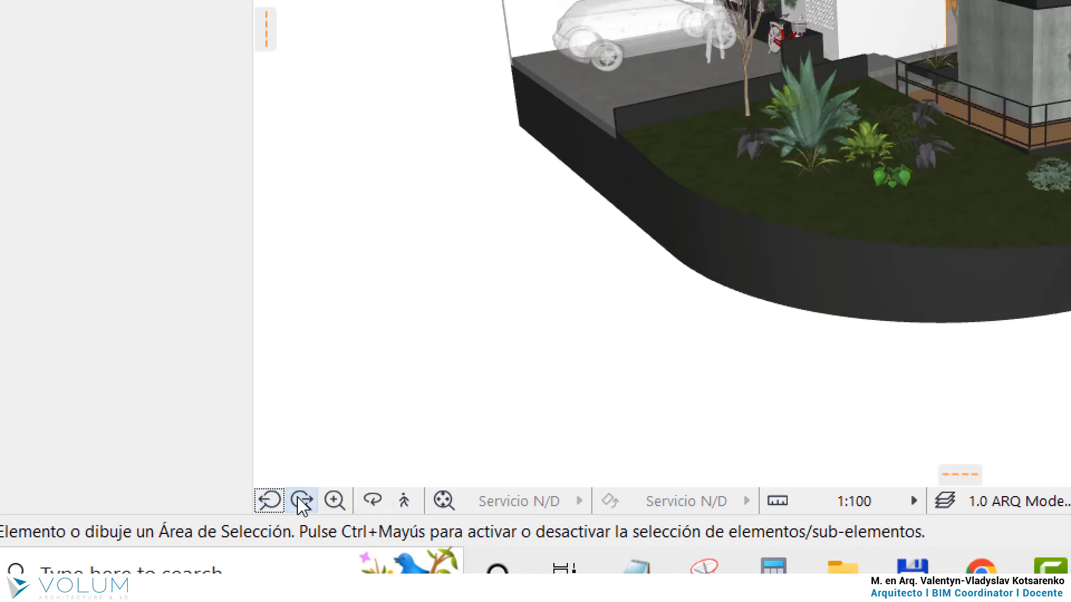
pyautogui.click(302, 499)
pyautogui.click(270, 505)
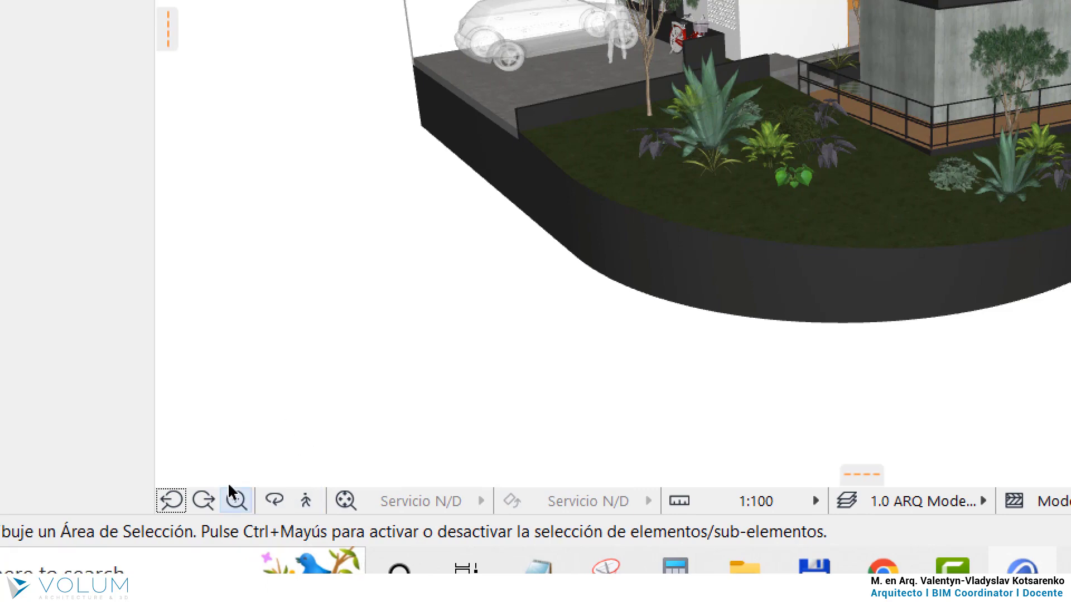
pyautogui.click(236, 500)
pyautogui.click(448, 388)
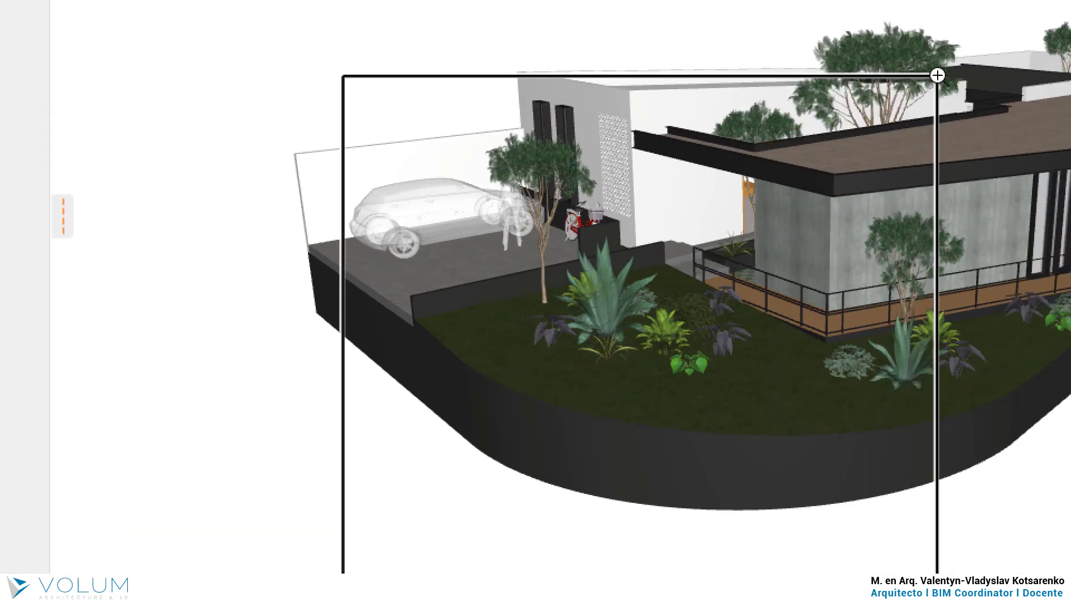
pyautogui.click(937, 75)
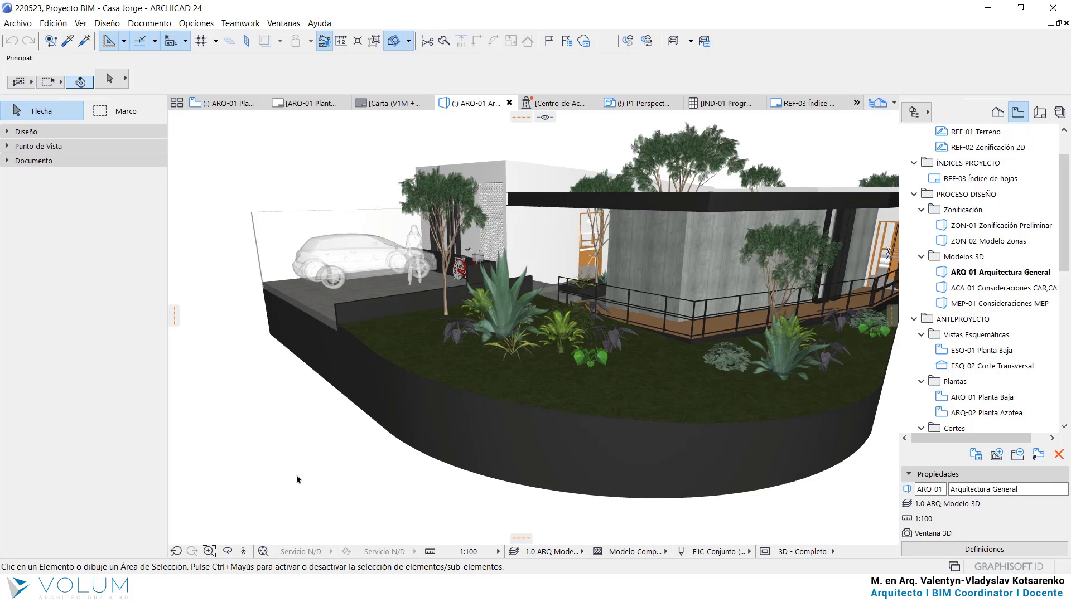
# - Orbit the model to a new viewpoint and enter first-person Explore mode
pyautogui.click(228, 552)
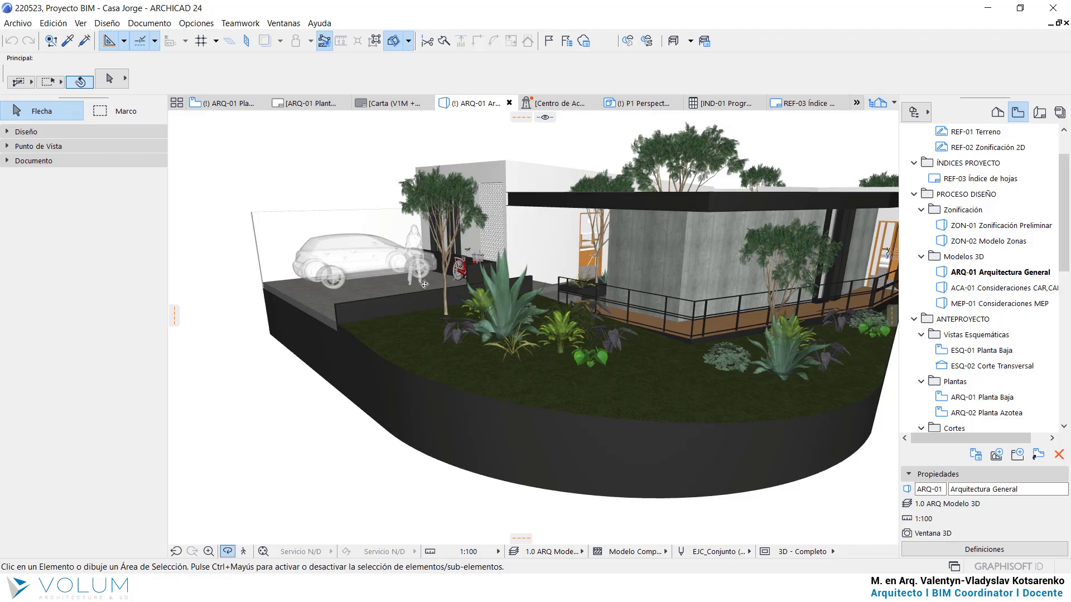
pyautogui.moveTo(425, 284)
pyautogui.mouseDown()
pyautogui.moveTo(704, 229)
pyautogui.moveTo(737, 311)
pyautogui.moveTo(272, 223)
pyautogui.mouseUp()
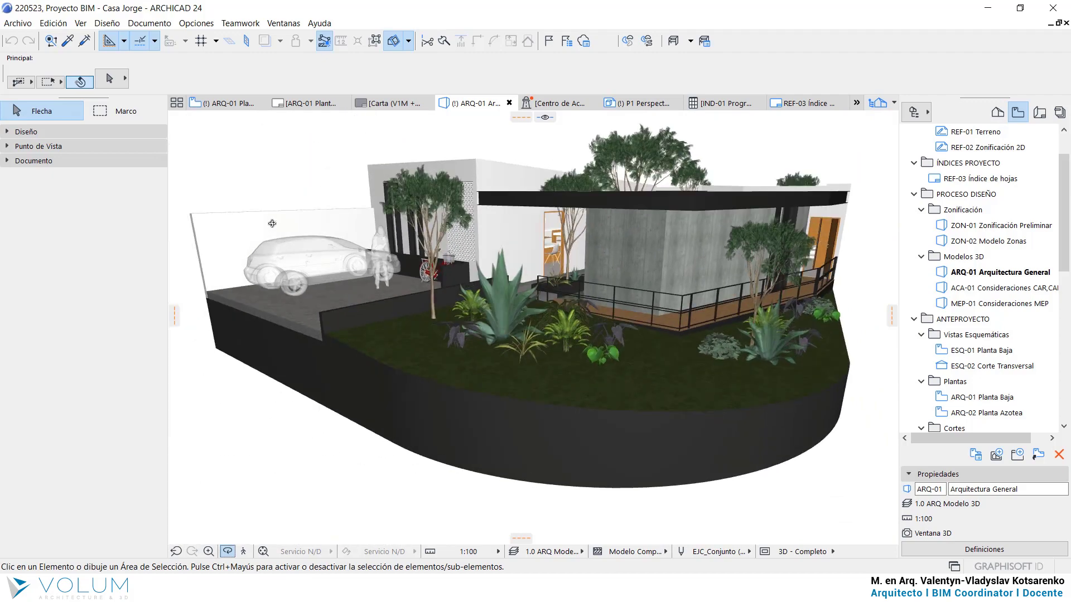
pyautogui.click(277, 171)
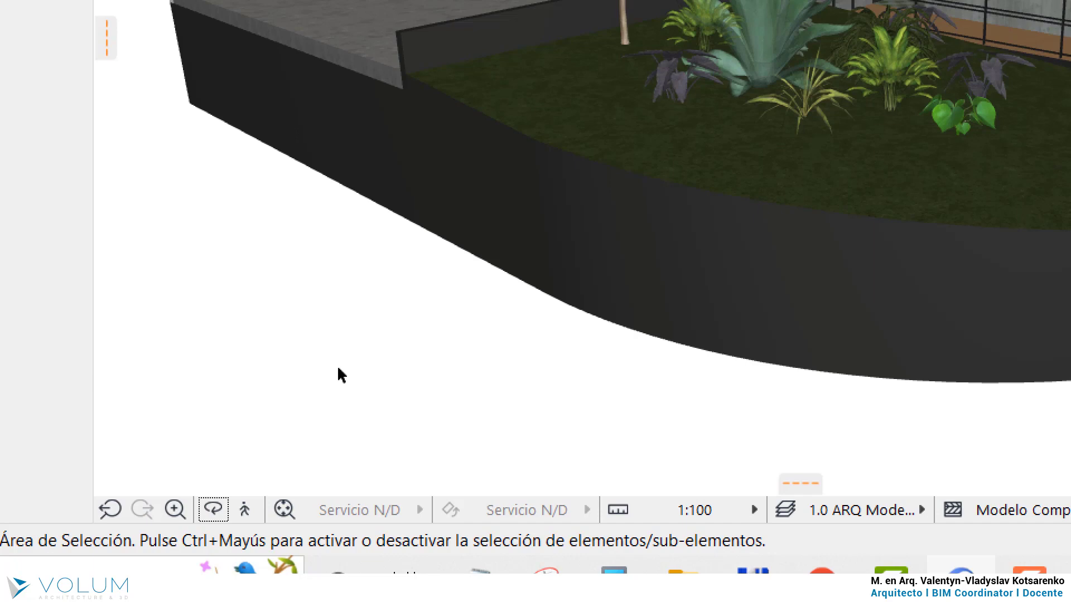
pyautogui.click(244, 510)
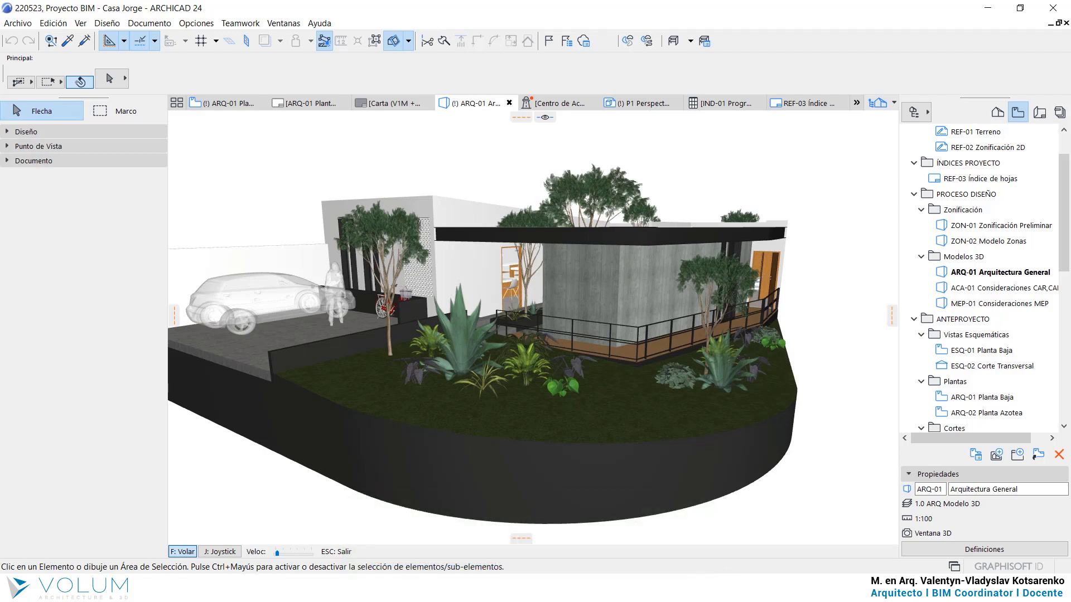
# - Walk across the carport past the red bicycle and perforated wall toward the house entrance
pyautogui.press('Up')
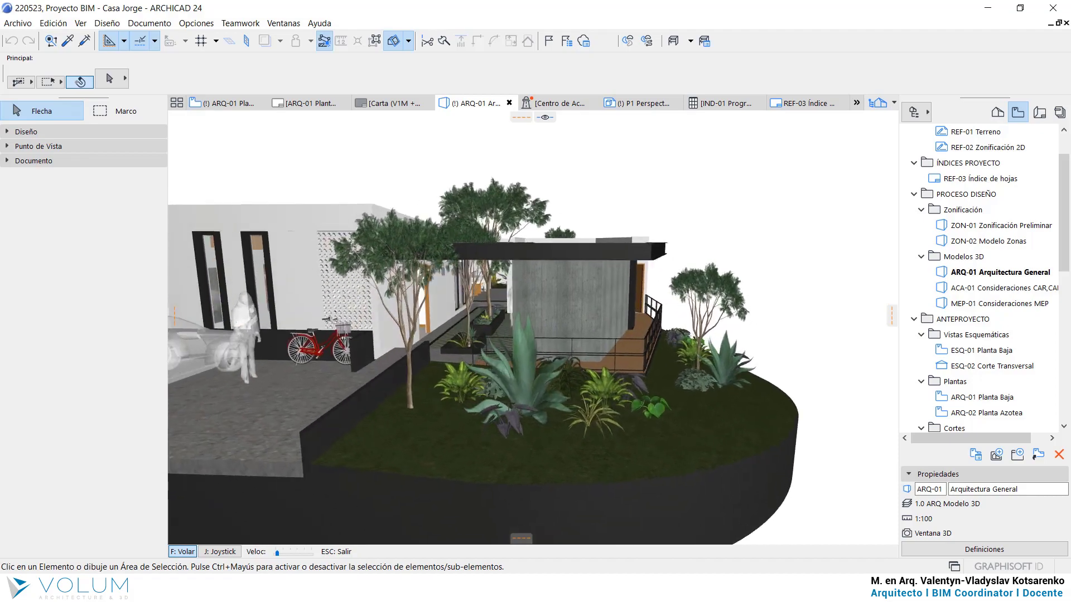
pyautogui.press('Up')
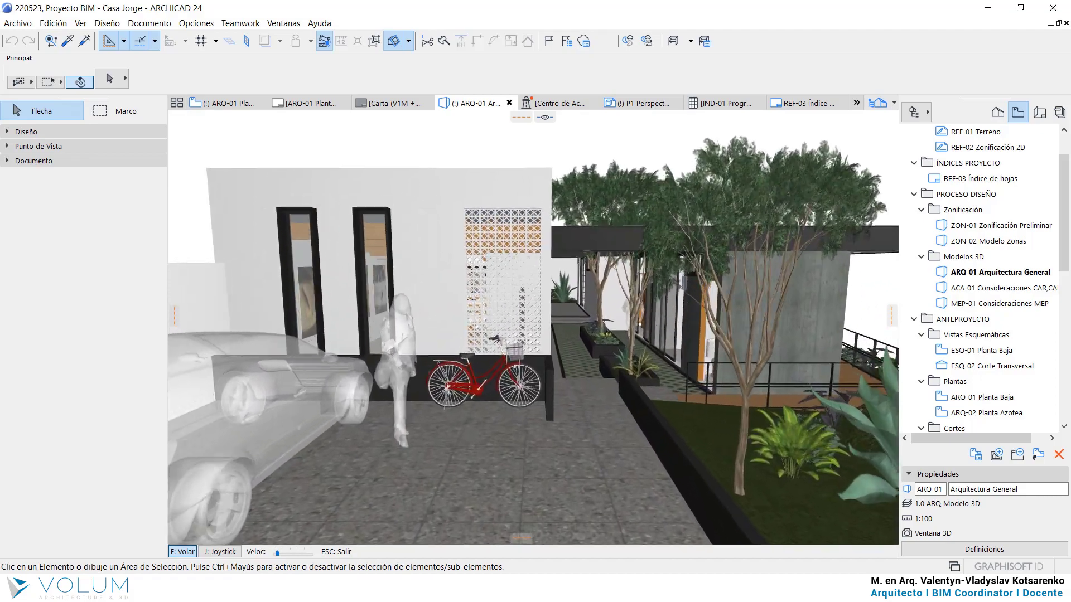
pyautogui.press('Down')
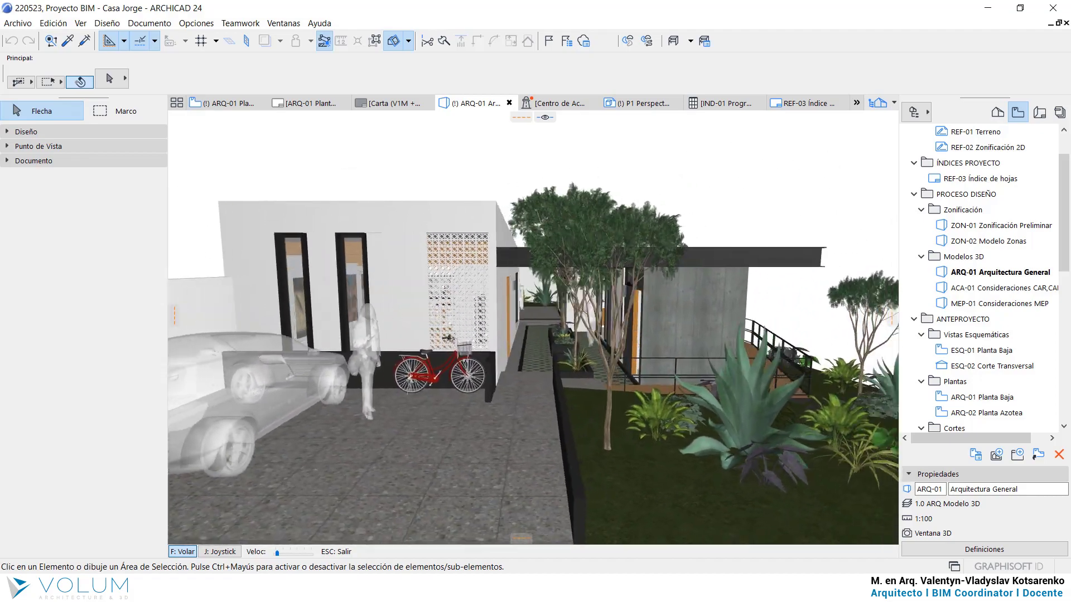
pyautogui.press('Up')
pyautogui.press('Down')
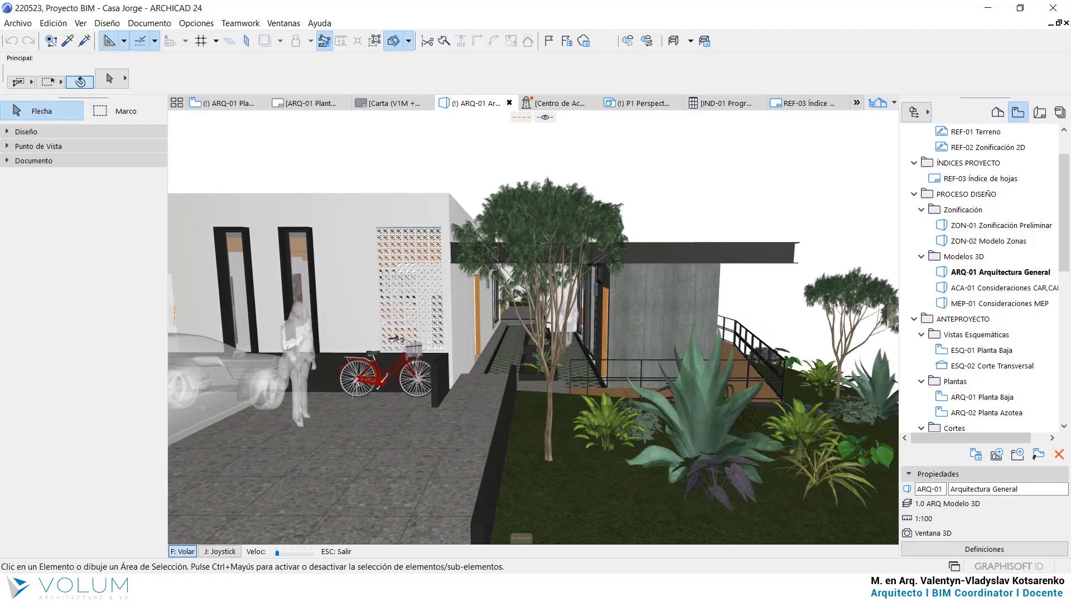
pyautogui.press('Up')
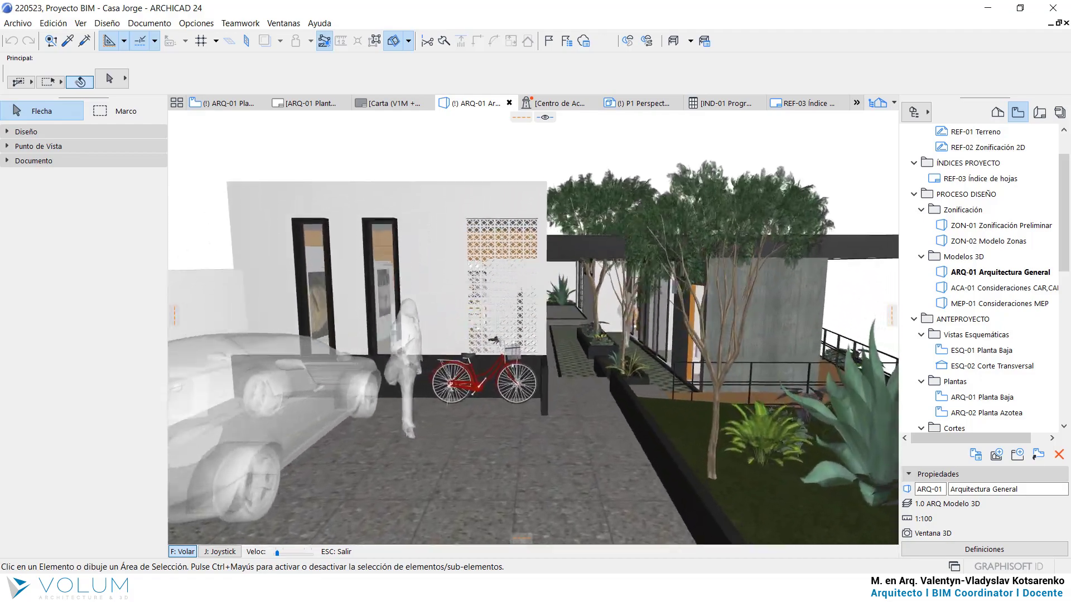
pyautogui.press('Up')
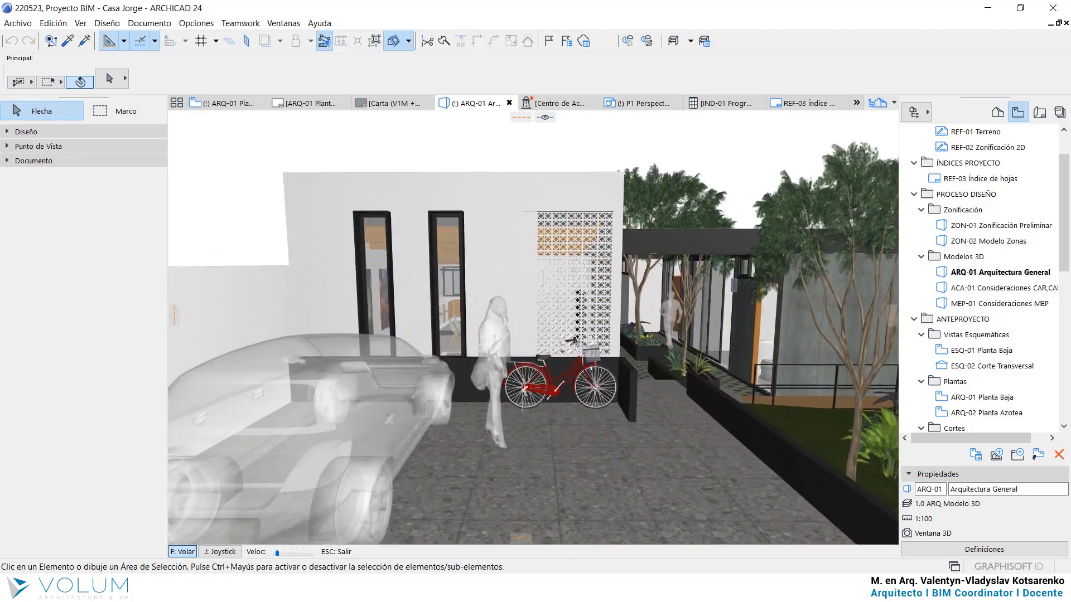
pyautogui.press('Left')
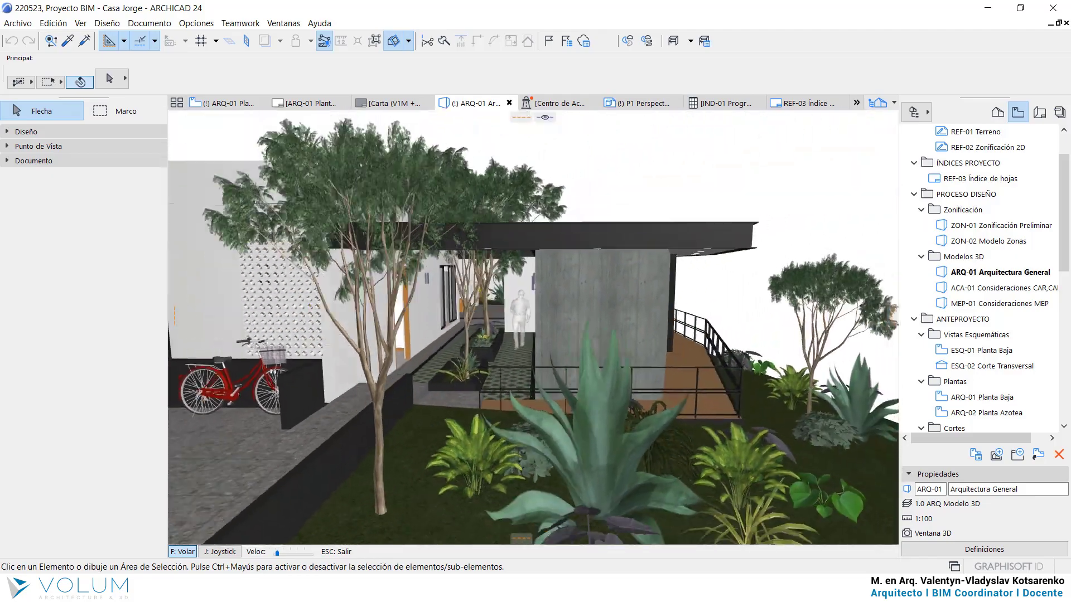
pyautogui.press('Down')
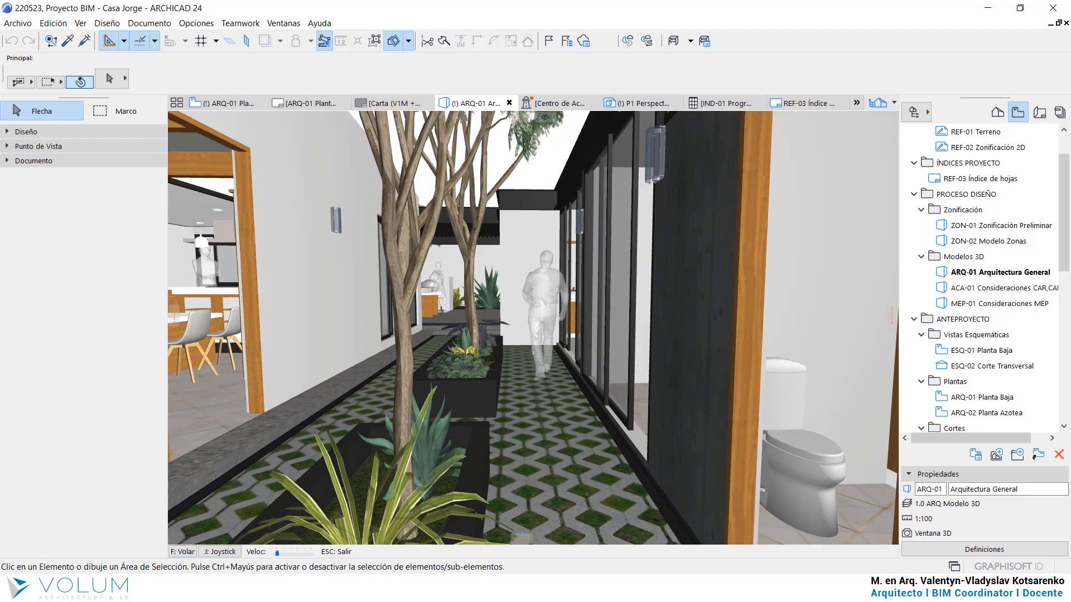
# - Walk along the patio corridor under the dark beam toward the stairs and kitchen counter
pyautogui.press('Up')
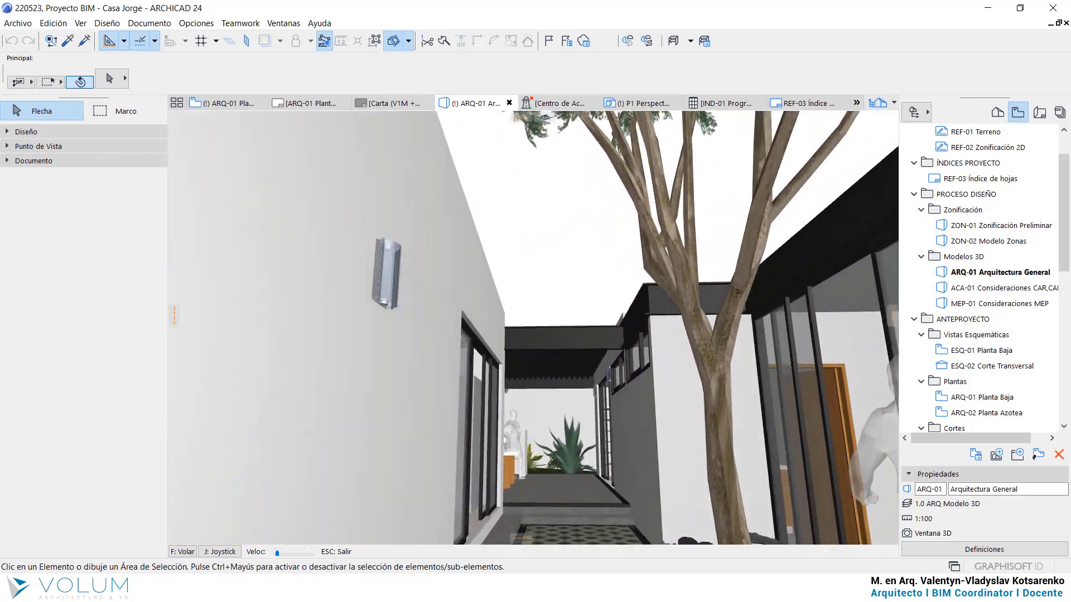
pyautogui.press('Up')
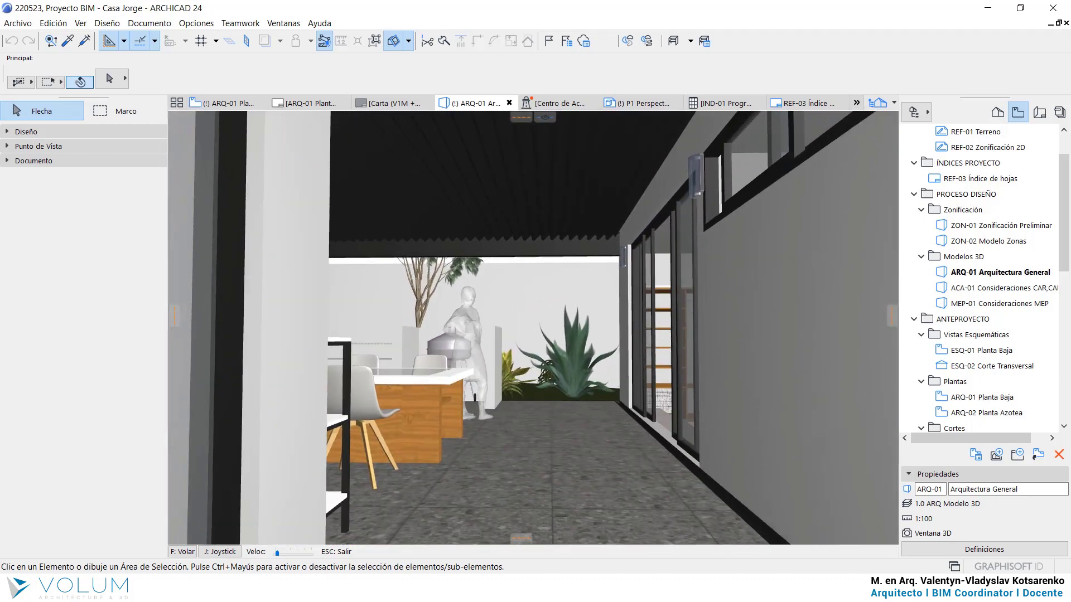
pyautogui.press('Up')
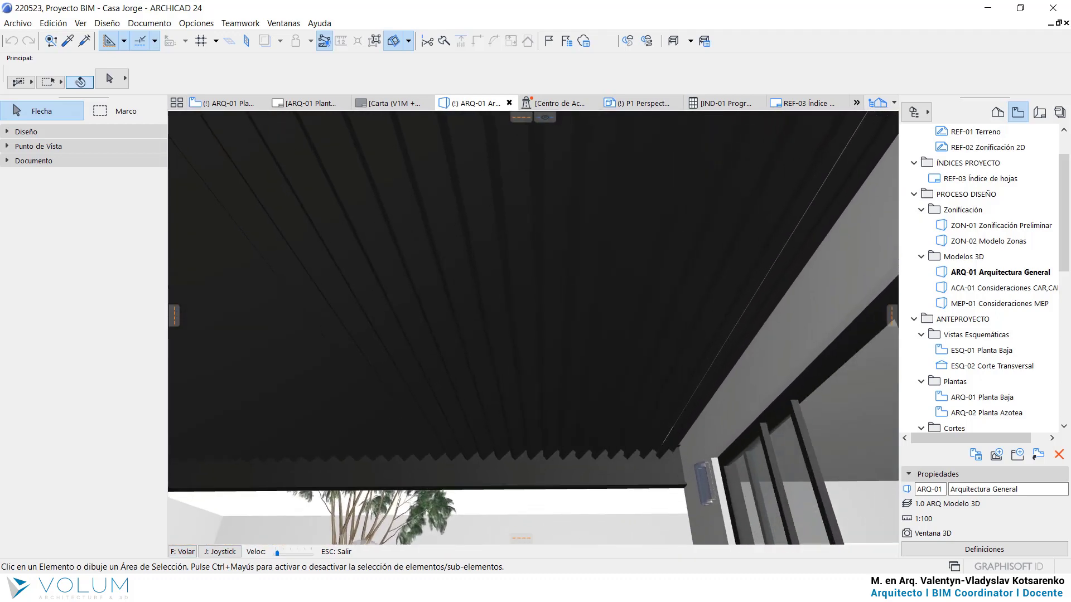
pyautogui.press('Up')
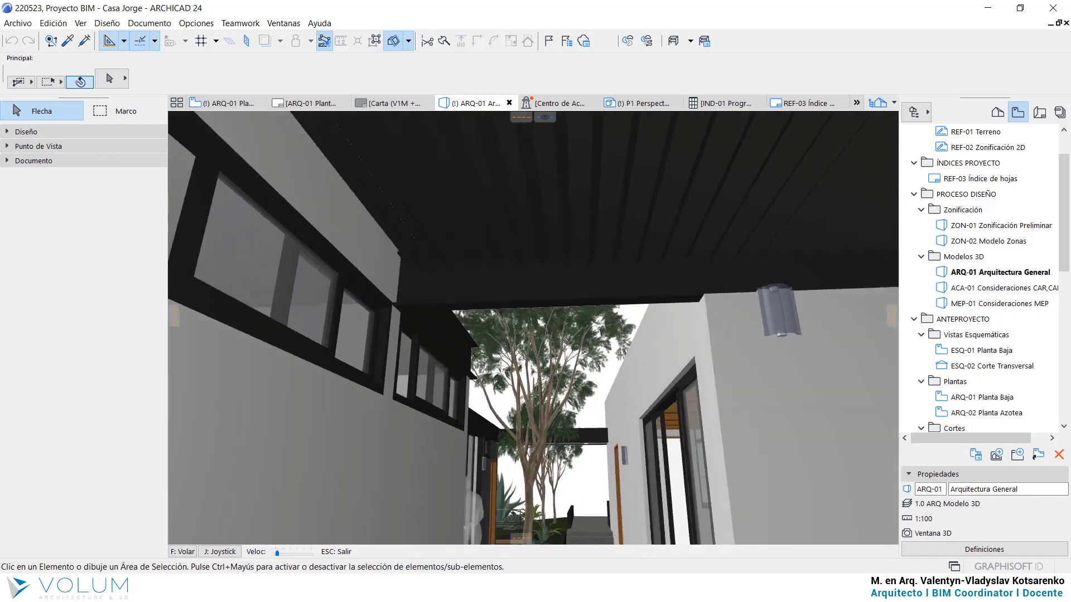
pyautogui.press('Up')
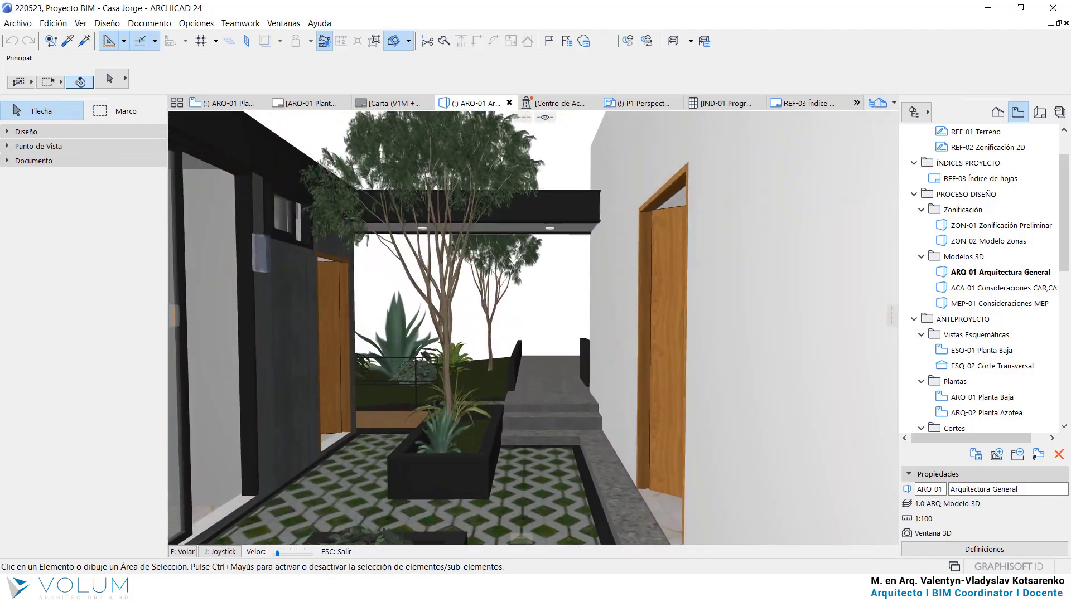
pyautogui.press('Up')
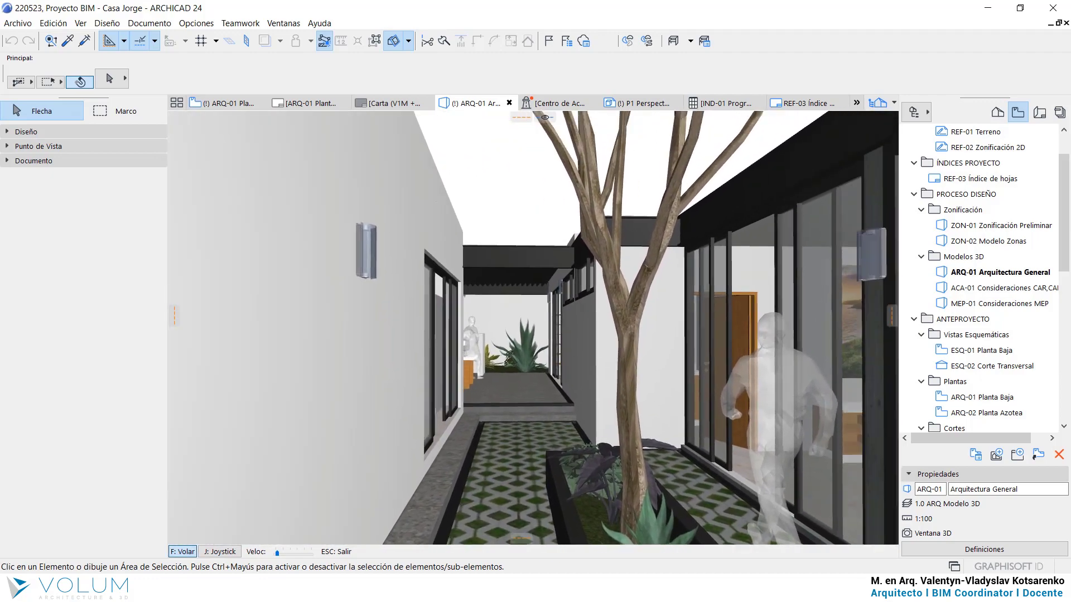
# - Turn on flying movement and turn through the glass door to face the kitchen and dining area
pyautogui.press('f')
pyautogui.press('Up')
pyautogui.press('Up')
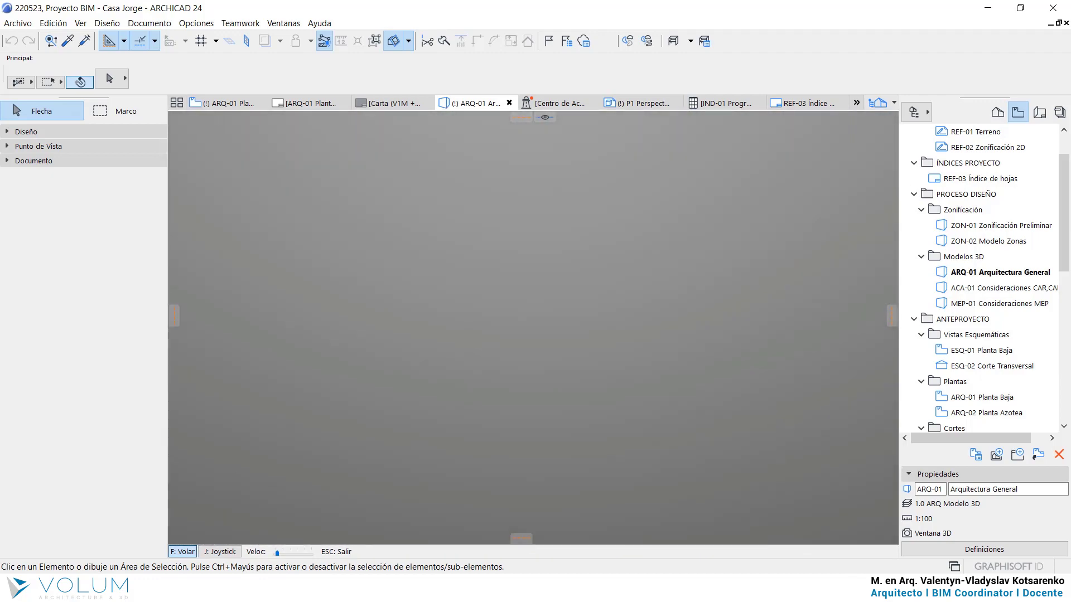
pyautogui.press('Up')
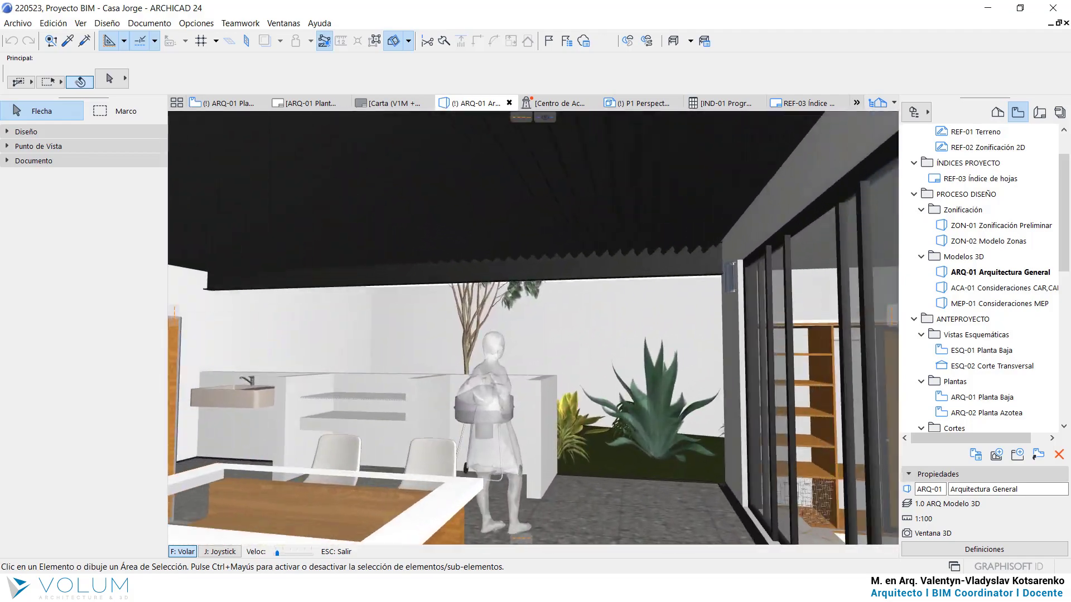
pyautogui.press('Left')
pyautogui.press('Left')
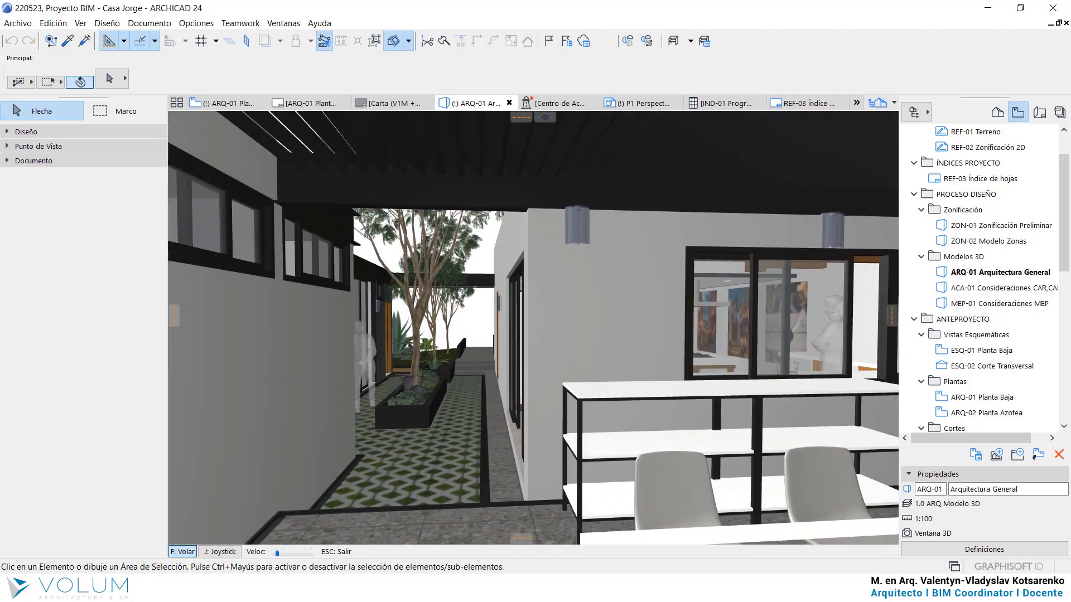
pyautogui.press('Left')
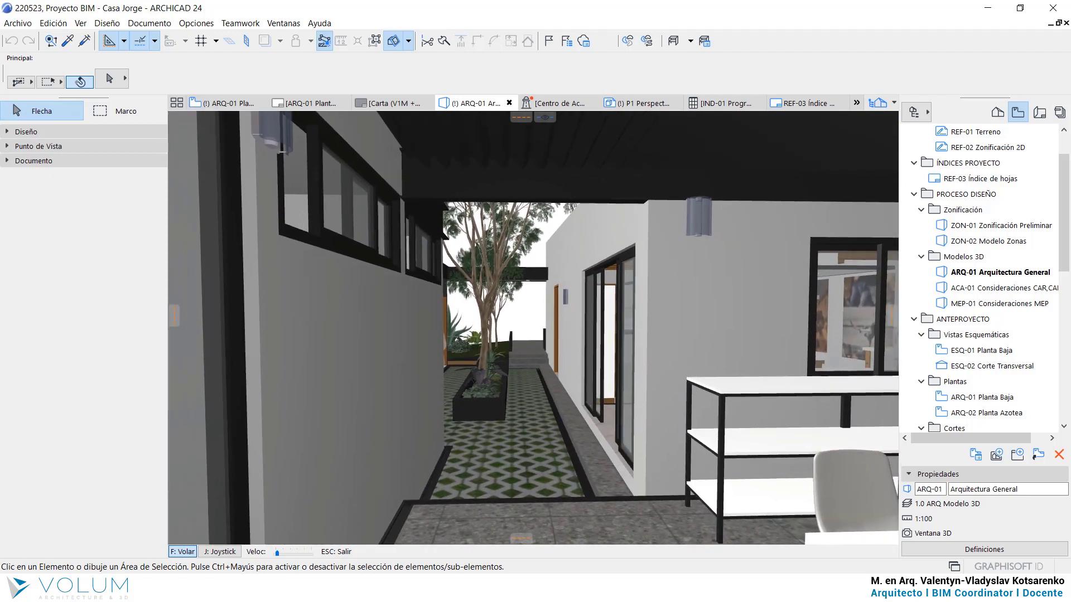
pyautogui.press('Right')
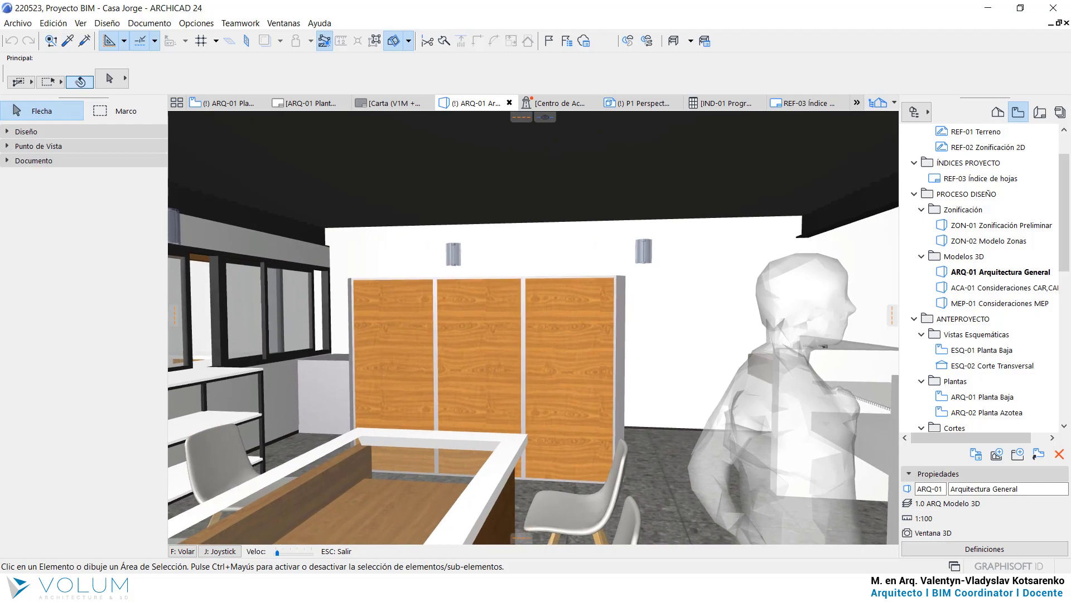
pyautogui.press('Left')
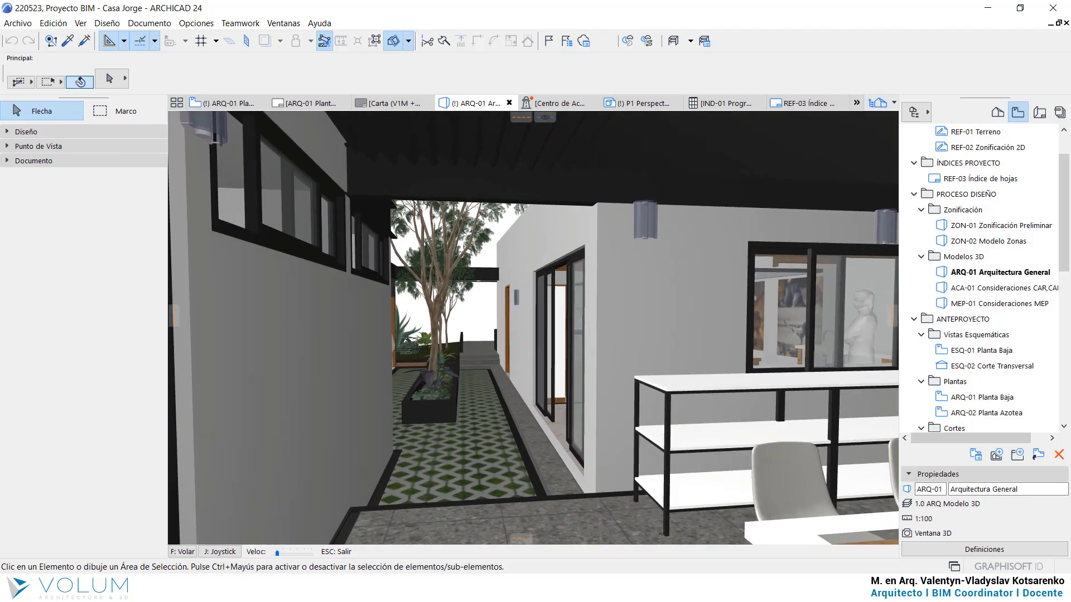
pyautogui.press('Right')
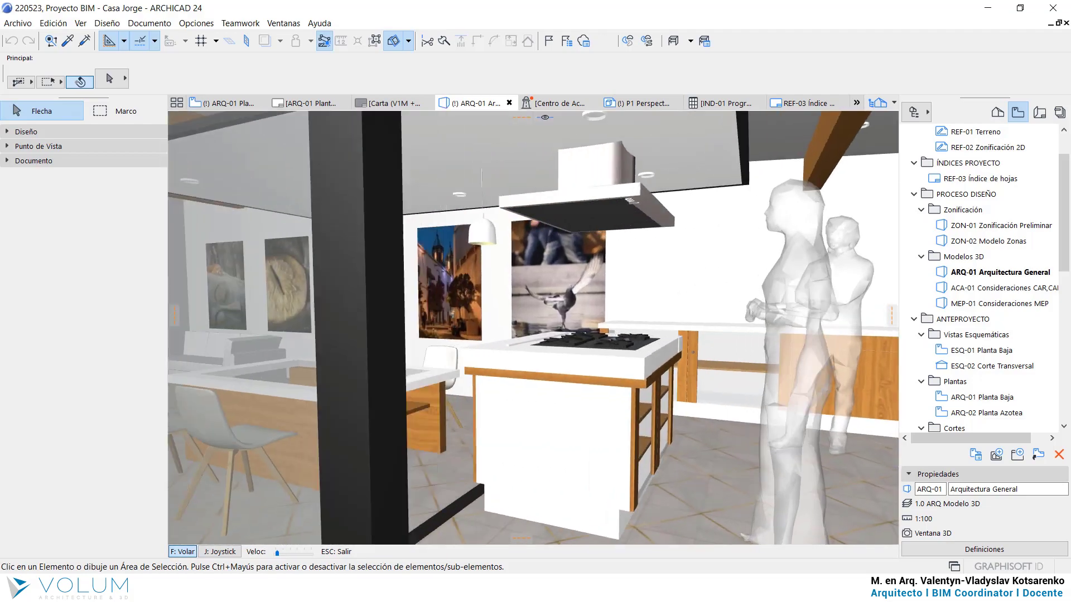
pyautogui.press('Right')
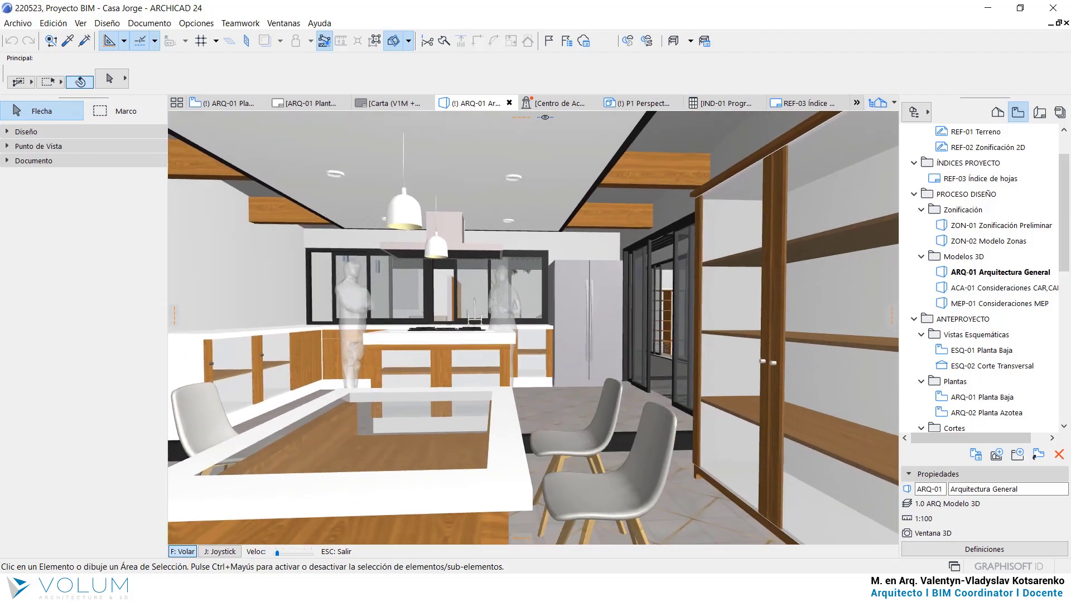
pyautogui.press('Left')
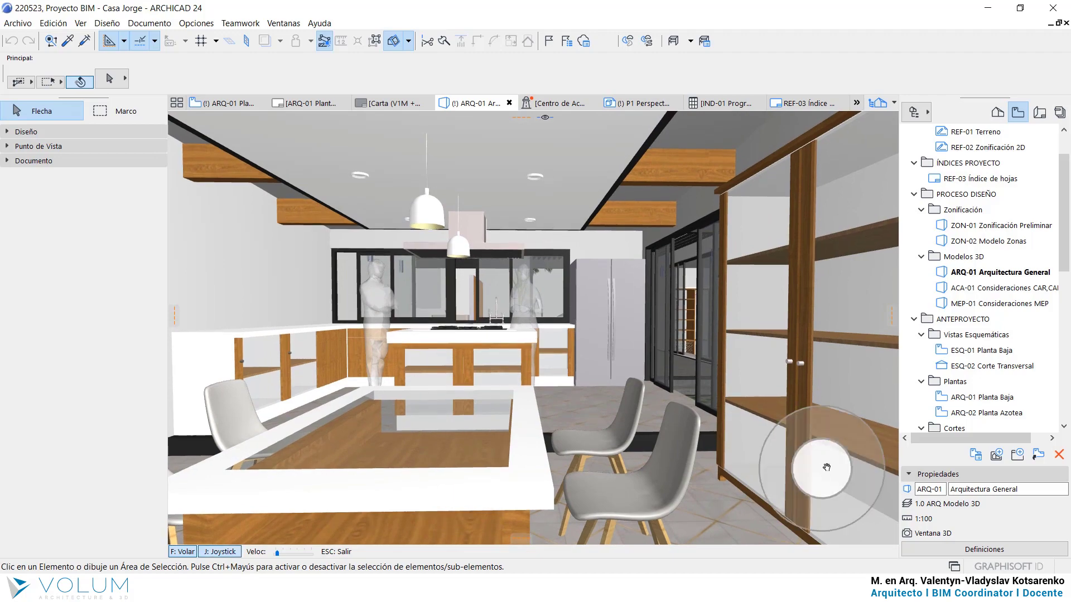
# - Move with the joystick past the wooden shelving and study, through the glazed wall to the side corridor
pyautogui.moveTo(826, 467)
pyautogui.mouseDown()
pyautogui.moveTo(856, 422)
pyautogui.moveTo(823, 419)
pyautogui.moveTo(850, 419)
pyautogui.mouseUp()
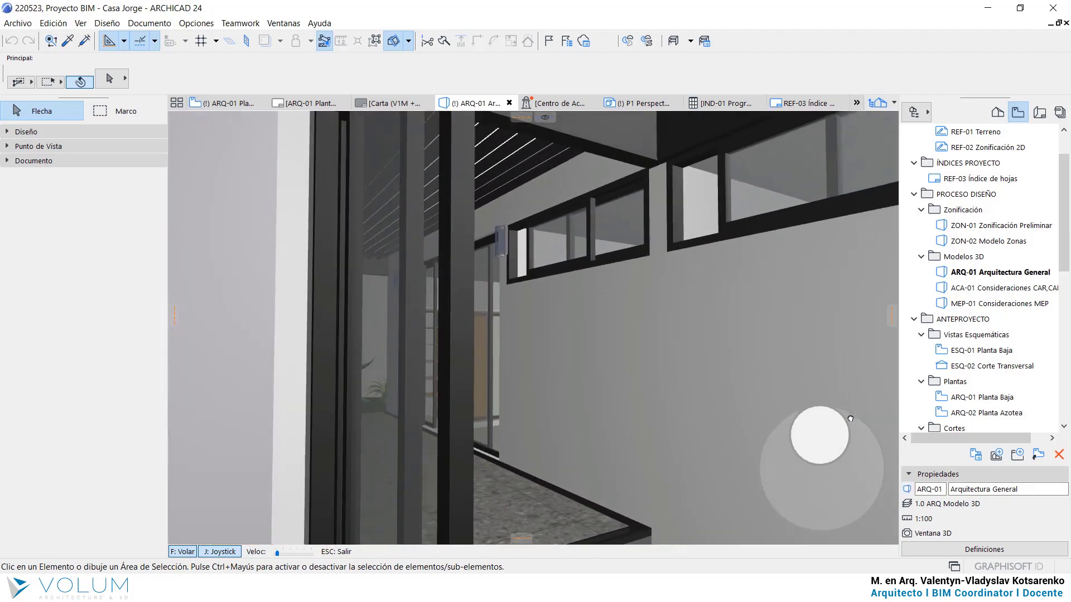
pyautogui.moveTo(791, 447)
pyautogui.mouseDown()
pyautogui.moveTo(759, 455)
pyautogui.moveTo(848, 447)
pyautogui.moveTo(756, 450)
pyautogui.mouseUp()
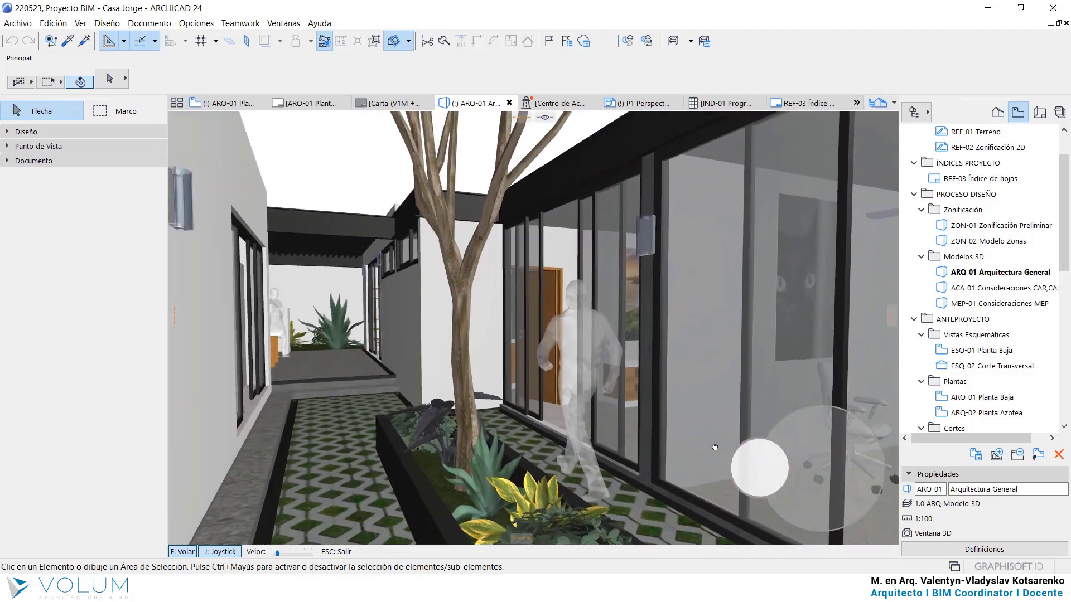
pyautogui.moveTo(755, 450)
pyautogui.mouseDown()
pyautogui.moveTo(875, 440)
pyautogui.moveTo(688, 455)
pyautogui.moveTo(852, 452)
pyautogui.moveTo(797, 472)
pyautogui.mouseUp()
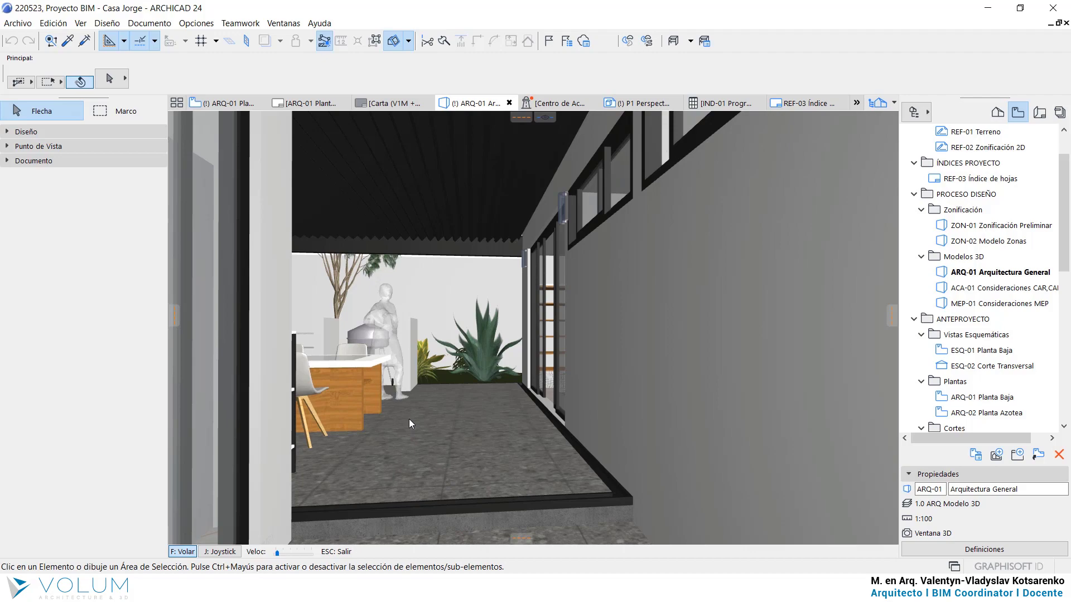
# - Raise the Veloc walking speed and advance along the corridor toward the grass-paver courtyard
pyautogui.scroll(2, 410, 420)
pyautogui.scroll(1, 410, 419)
pyautogui.press('Up')
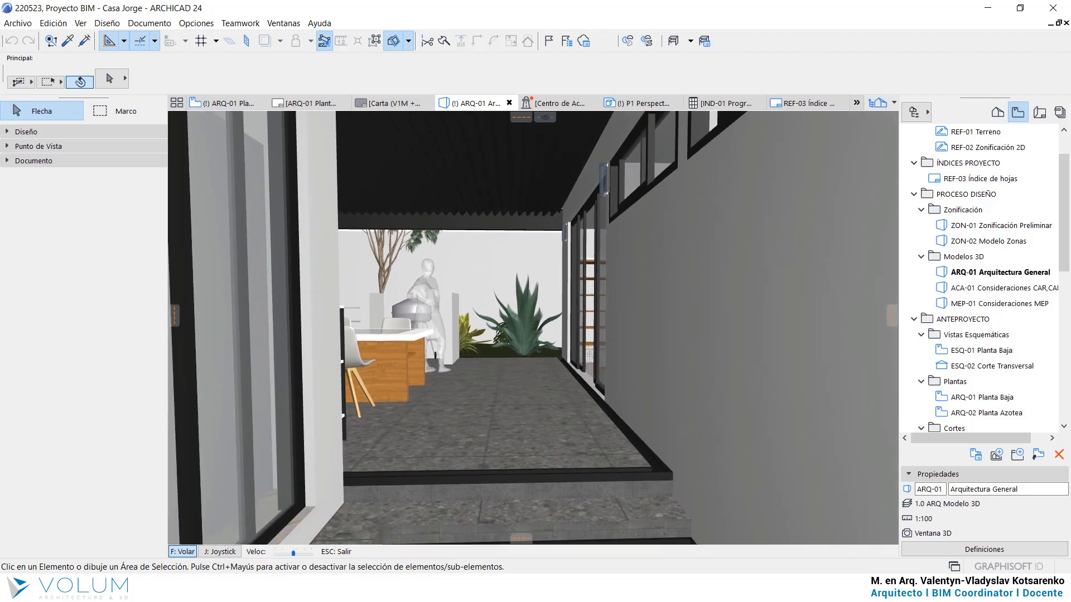
pyautogui.scroll(1, 533, 328)
pyautogui.press('Up')
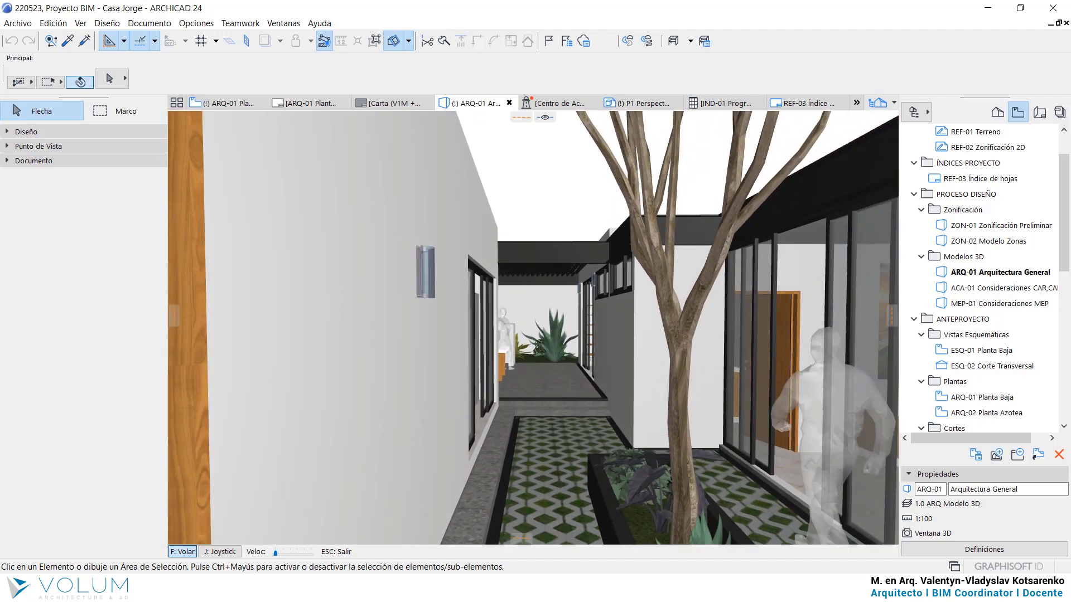
# - Exit Explore mode and orbit to a frontal outside view of the whole house and garden
pyautogui.press('Escape')
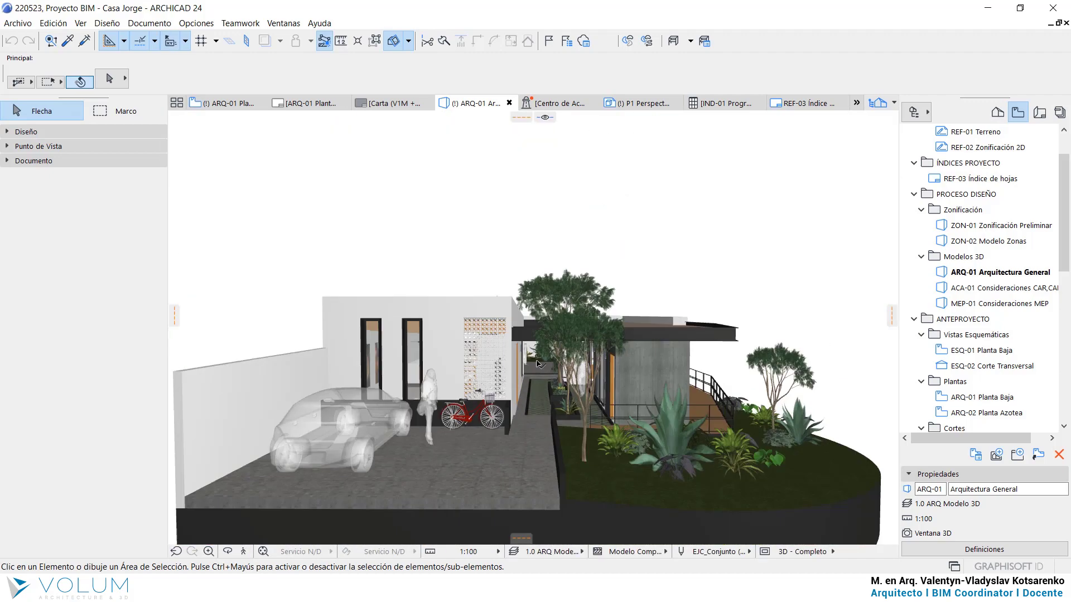
pyautogui.moveTo(567, 392); pyautogui.dragTo(467, 432)
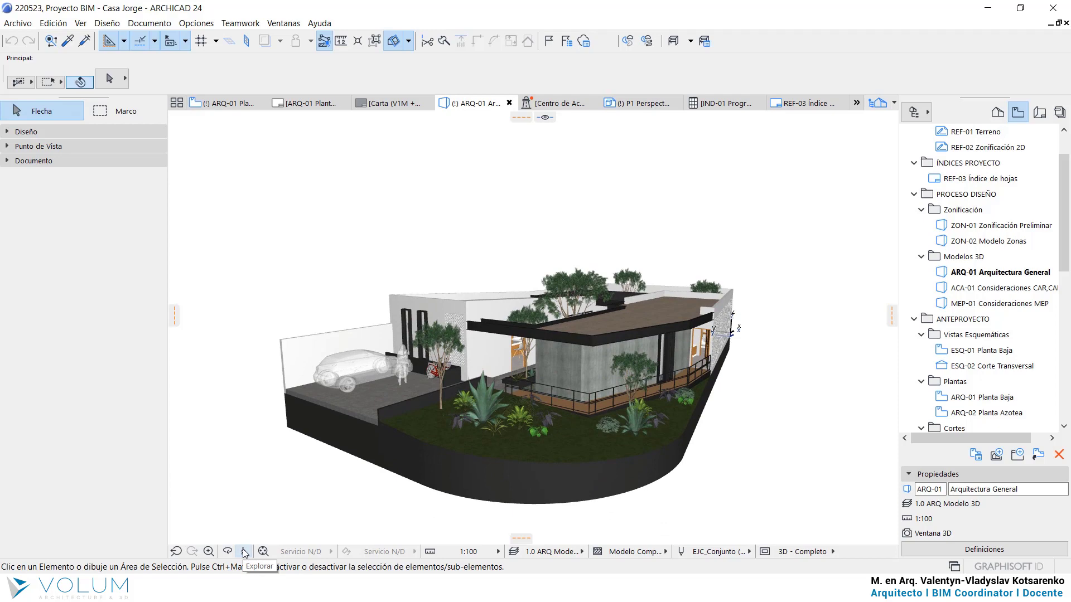
pyautogui.moveTo(786, 408); pyautogui.dragTo(598, 472)
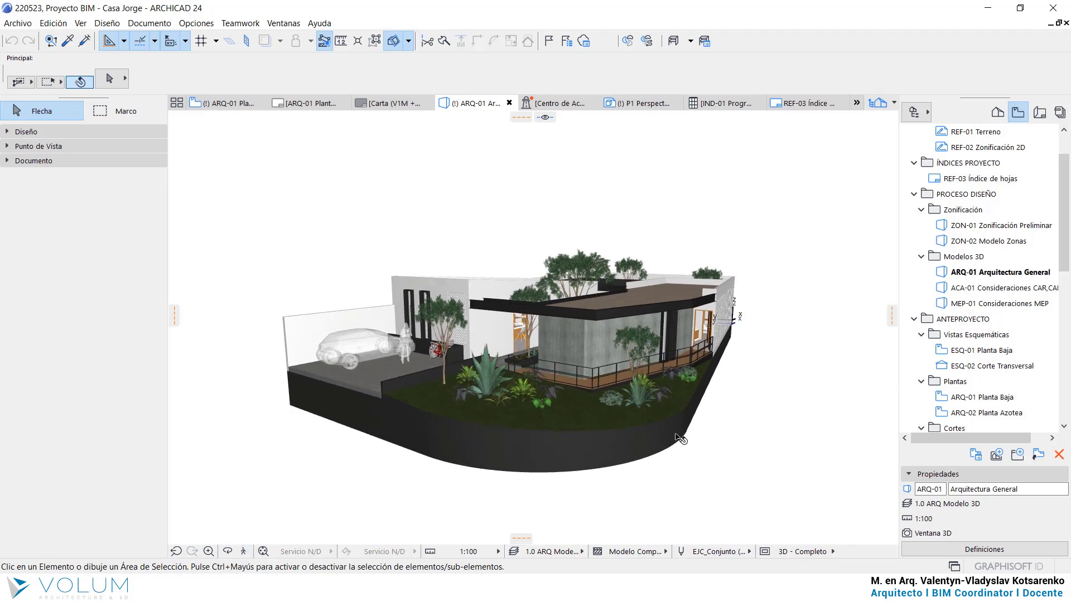
pyautogui.moveTo(678, 436); pyautogui.dragTo(589, 401)
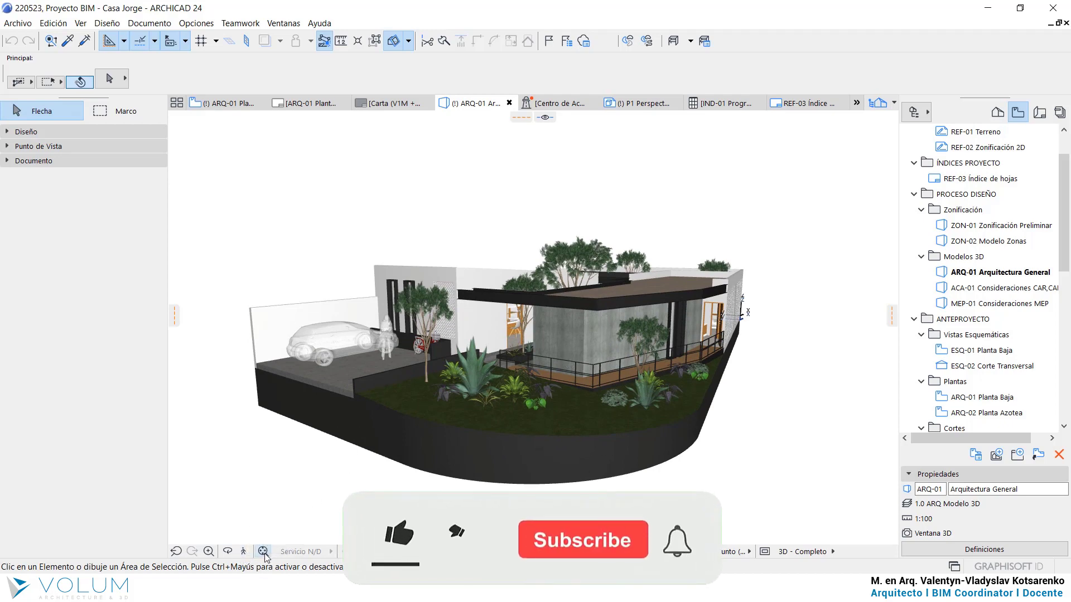
# - Orbit the Casa Jorge model to a higher, more rotated view of the whole house
pyautogui.moveTo(584, 393); pyautogui.dragTo(655, 363)
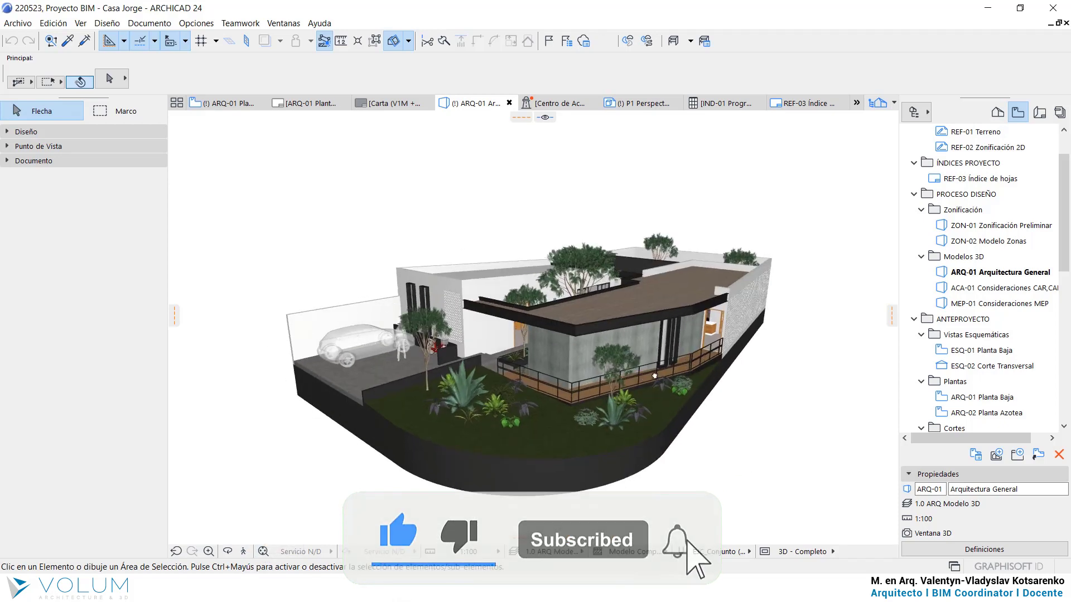